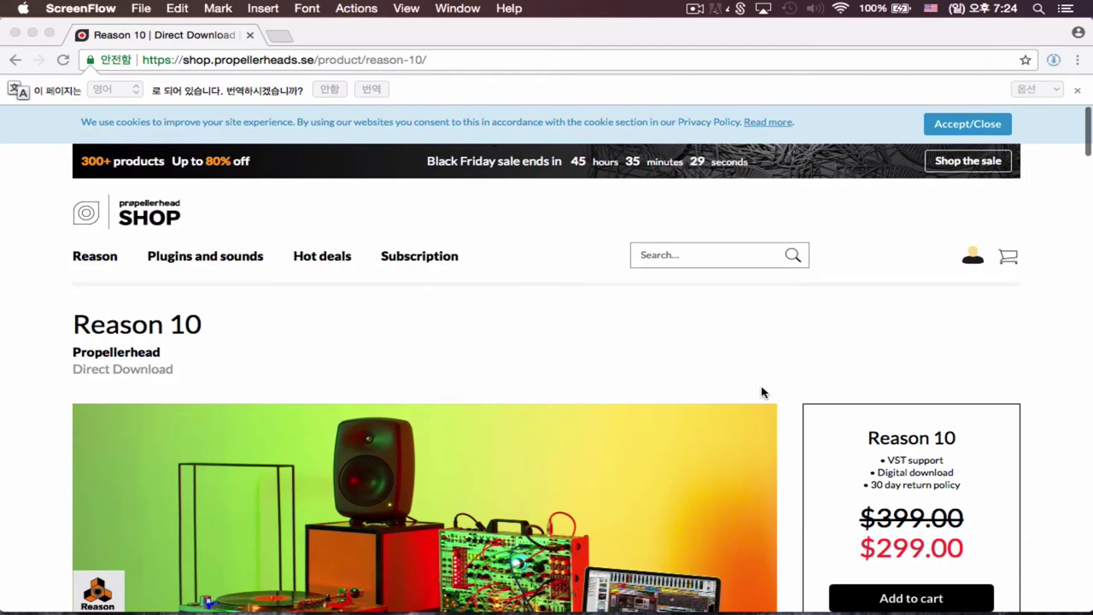
pyautogui.scroll(-8, 762, 392)
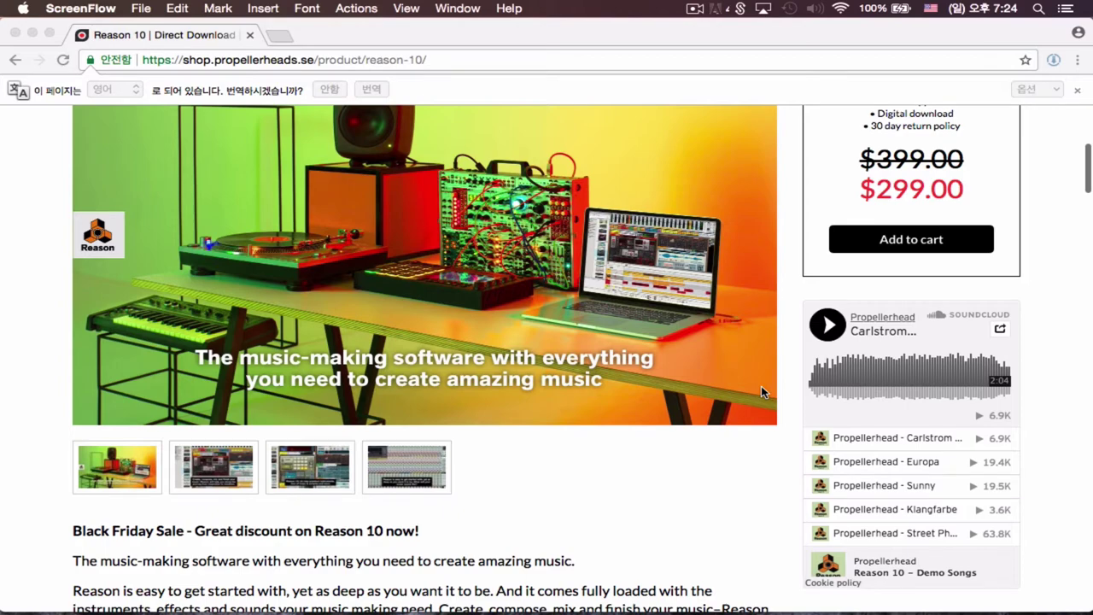
pyautogui.scroll(10, 761, 386)
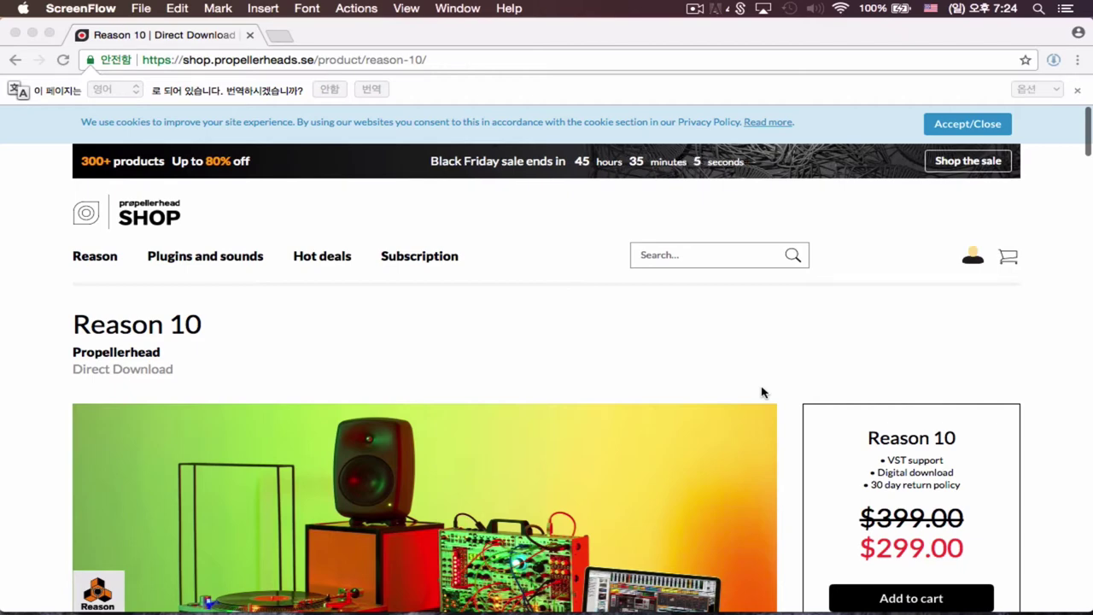
pyautogui.scroll(-3, 763, 392)
pyautogui.scroll(3, 761, 388)
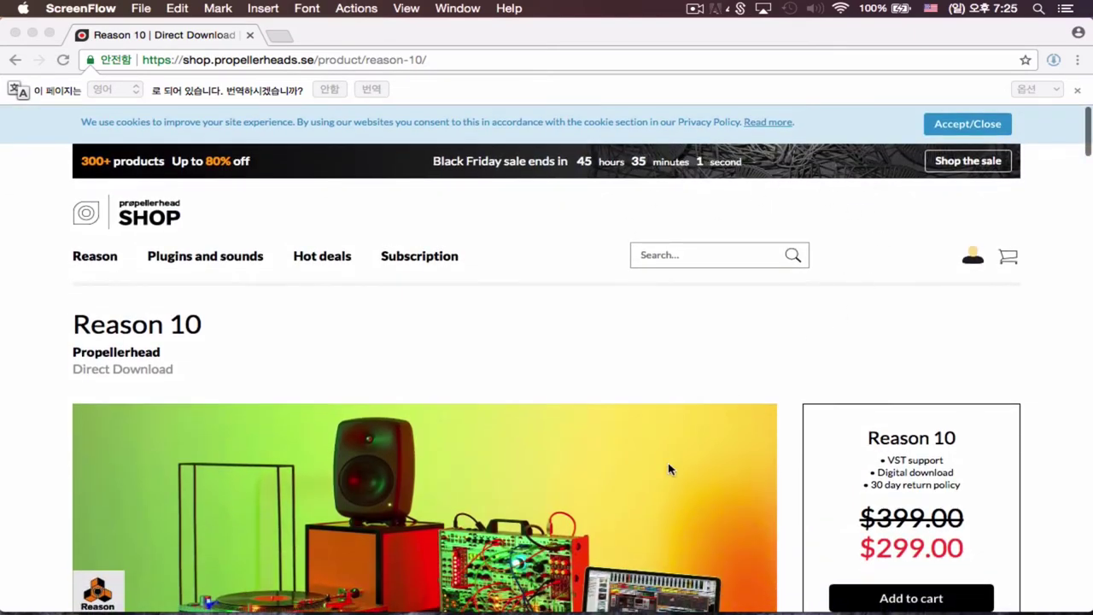
pyautogui.scroll(-2, 669, 468)
# Step: Switch to Reason and delete the Disco Kit RDK Redrum together with everything in its device group
pyautogui.click(415, 594)
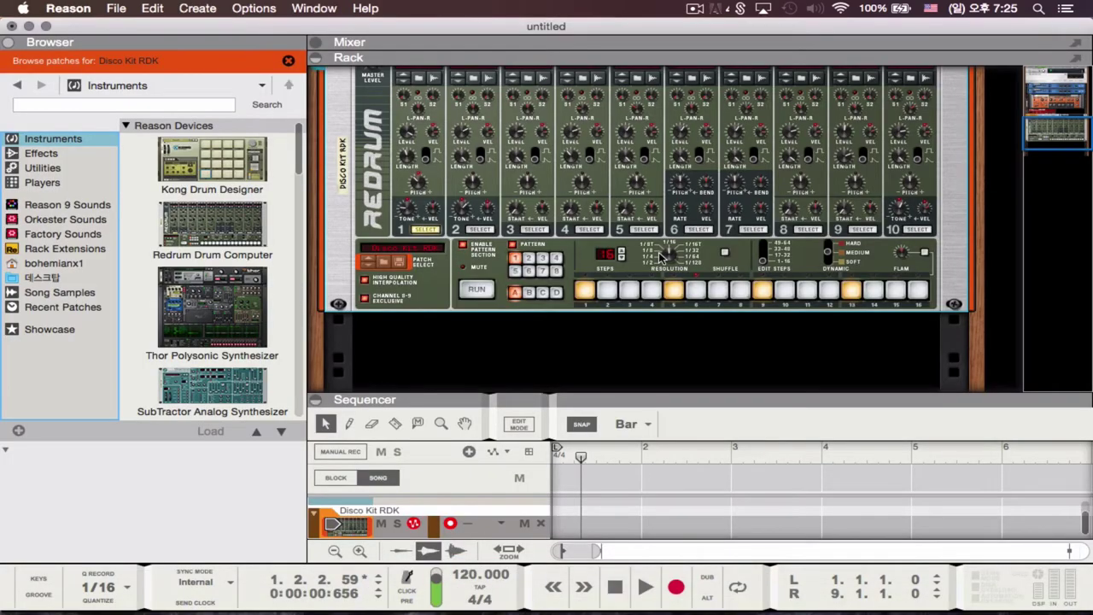
pyautogui.scroll(5, 659, 256)
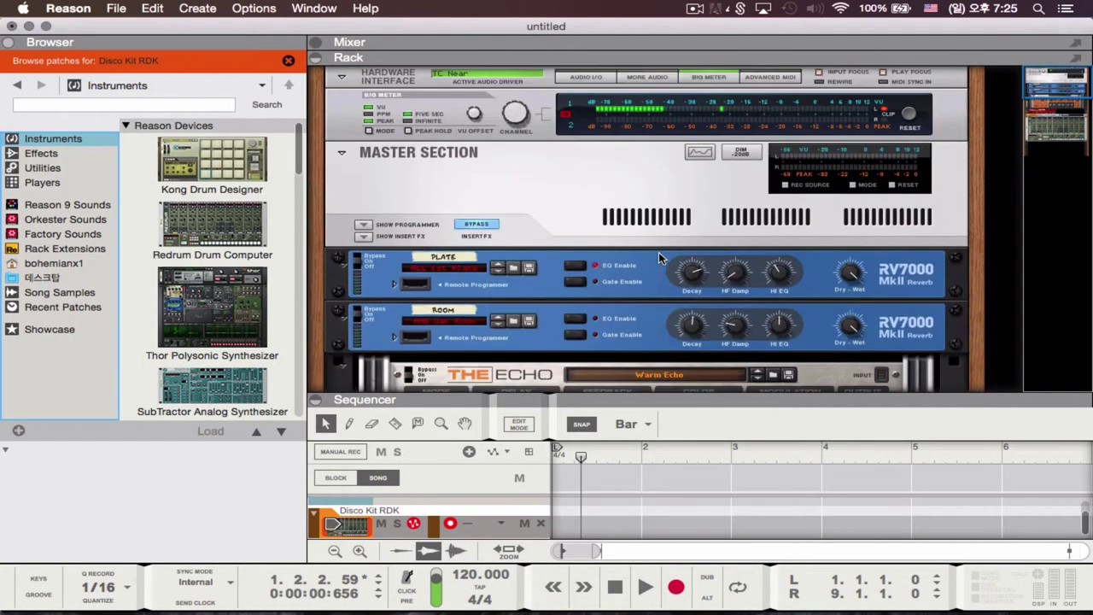
pyautogui.scroll(-8, 659, 252)
pyautogui.click(408, 224)
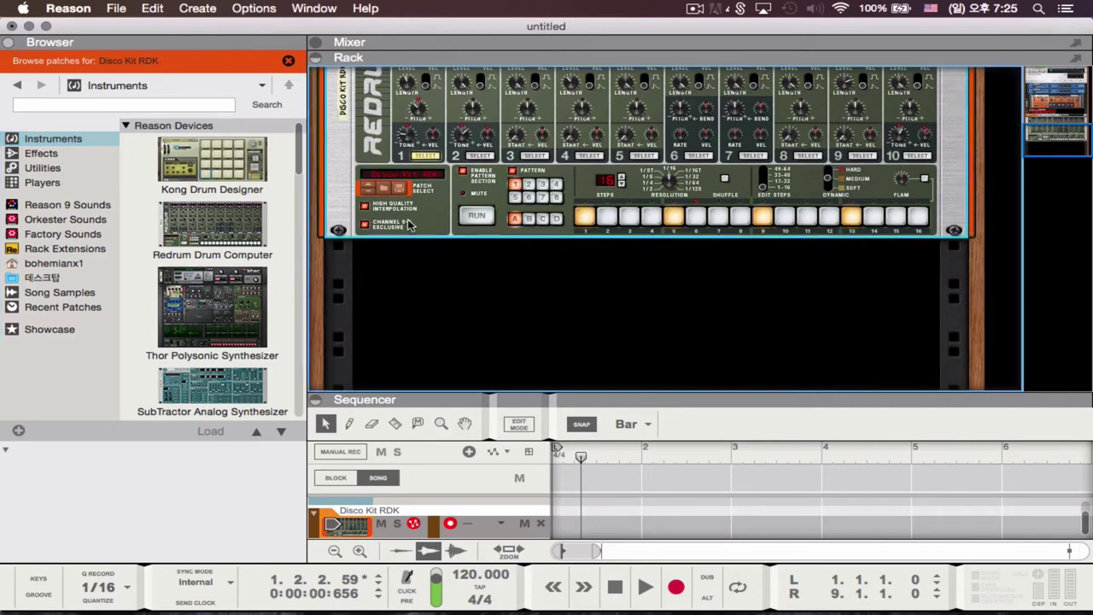
pyautogui.press('Delete')
pyautogui.click(693, 236)
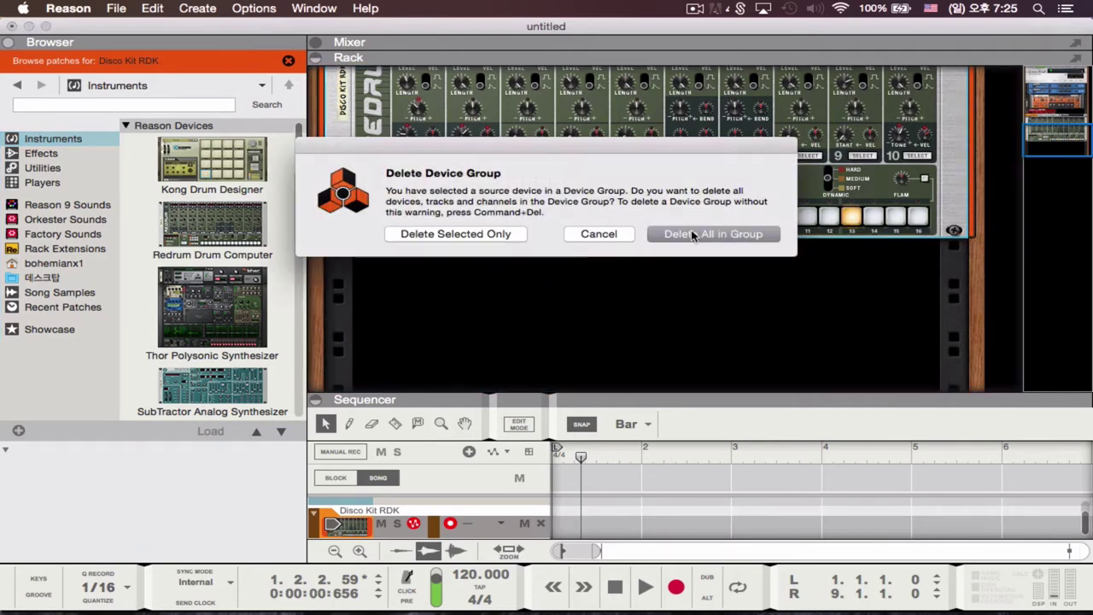
pyautogui.scroll(5, 694, 237)
pyautogui.scroll(-5, 693, 236)
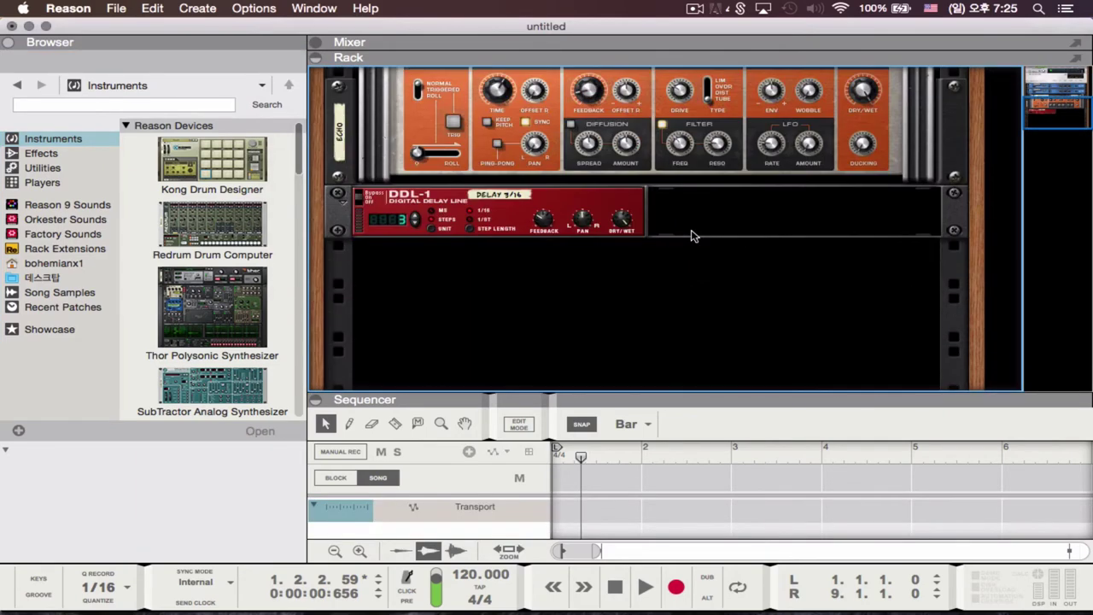
pyautogui.scroll(5, 693, 237)
pyautogui.scroll(-5, 693, 237)
# Step: In the audio preferences, choose TC Near as the audio device and set the buffer size to 512 samples
pyautogui.click(69, 8)
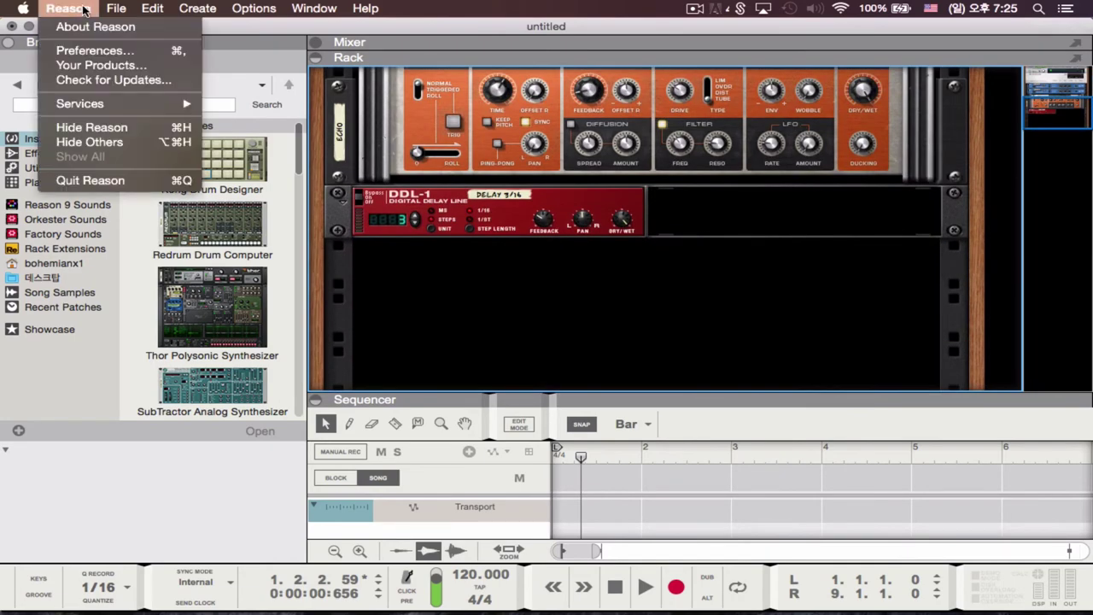
pyautogui.click(109, 53)
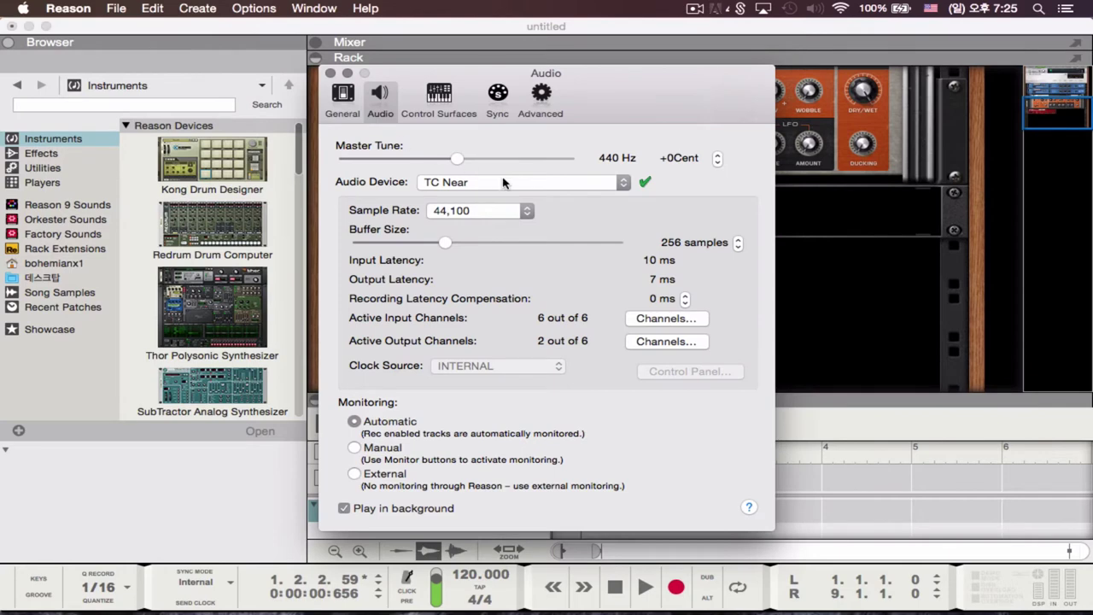
pyautogui.click(503, 182)
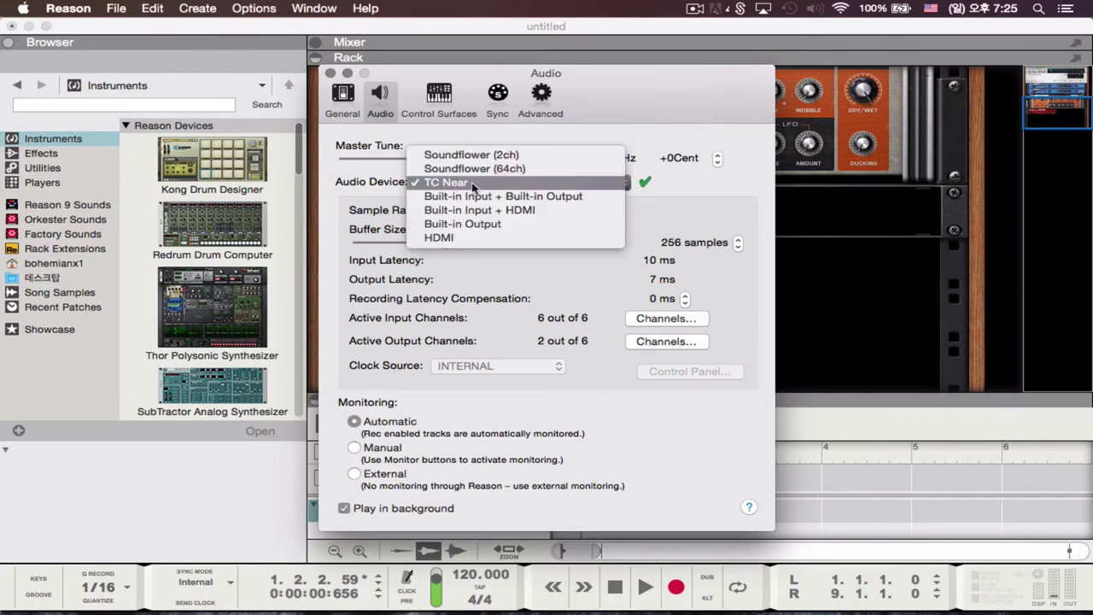
pyautogui.click(480, 182)
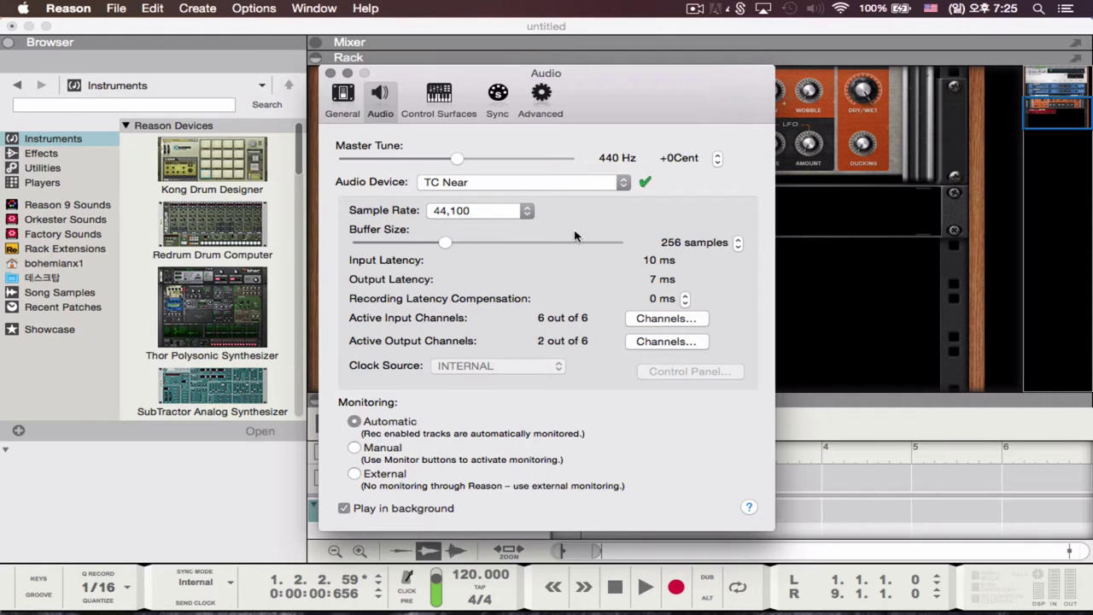
pyautogui.click(485, 244)
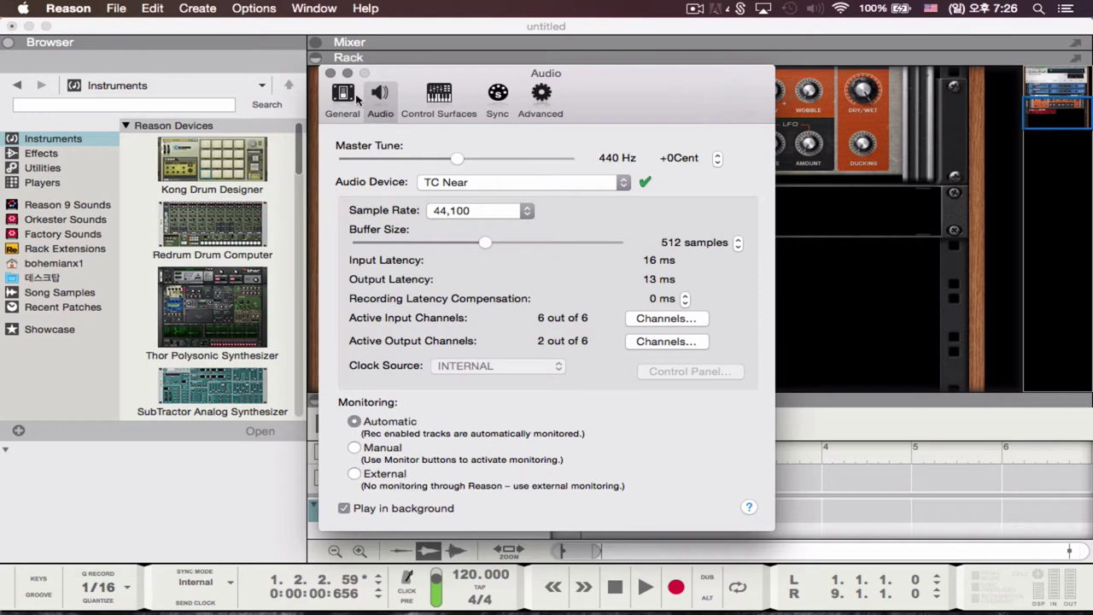
# Step: Review the Control Surfaces, Sync, Advanced, General and Audio preferences, then close the preferences
pyautogui.click(420, 114)
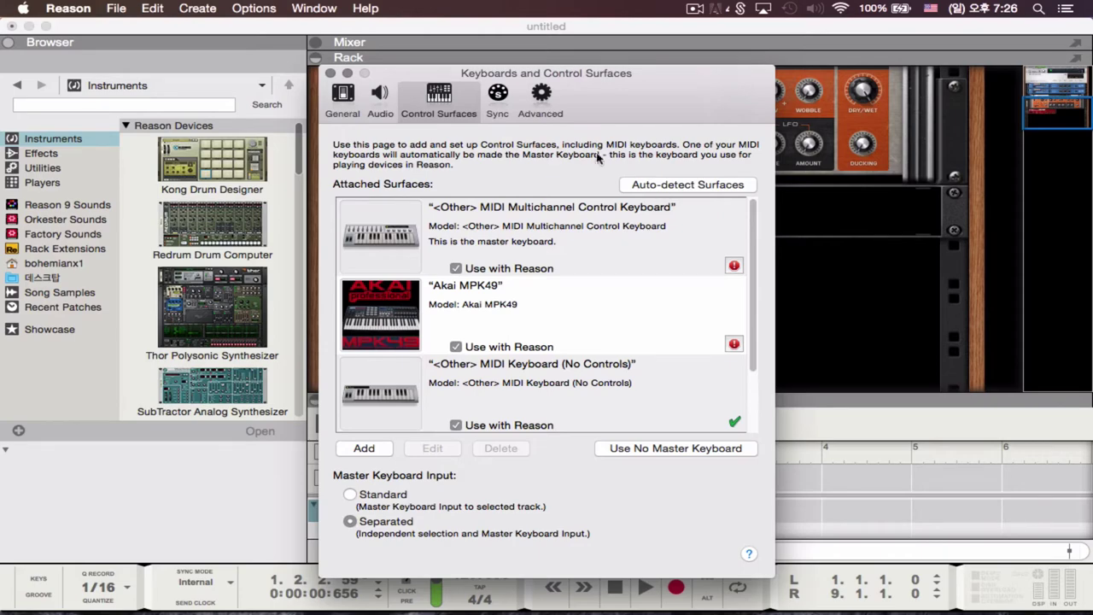
pyautogui.click(493, 101)
pyautogui.click(530, 105)
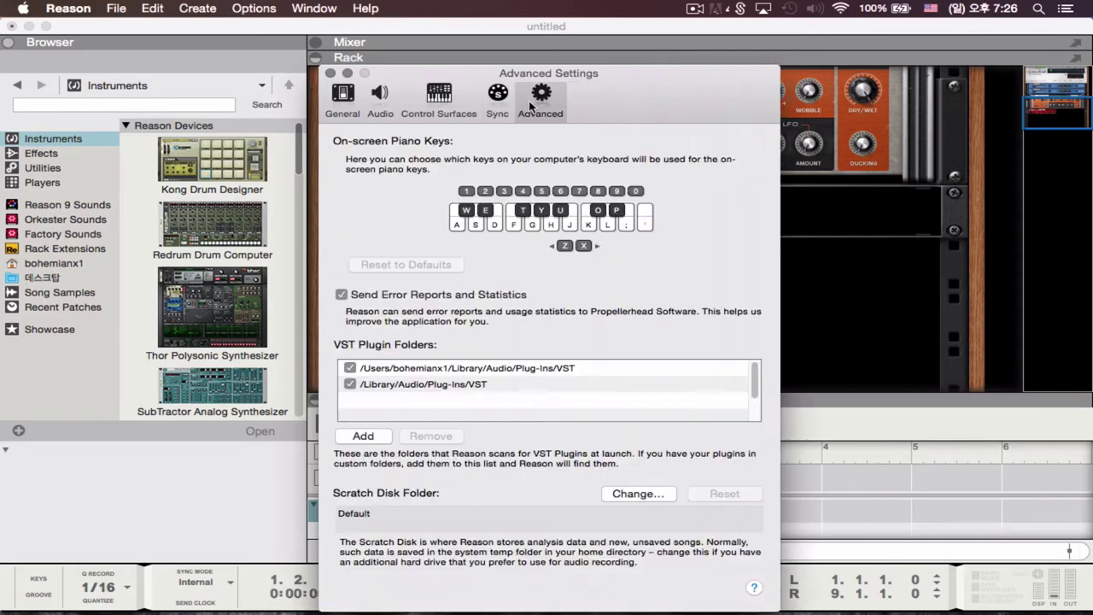
pyautogui.click(374, 101)
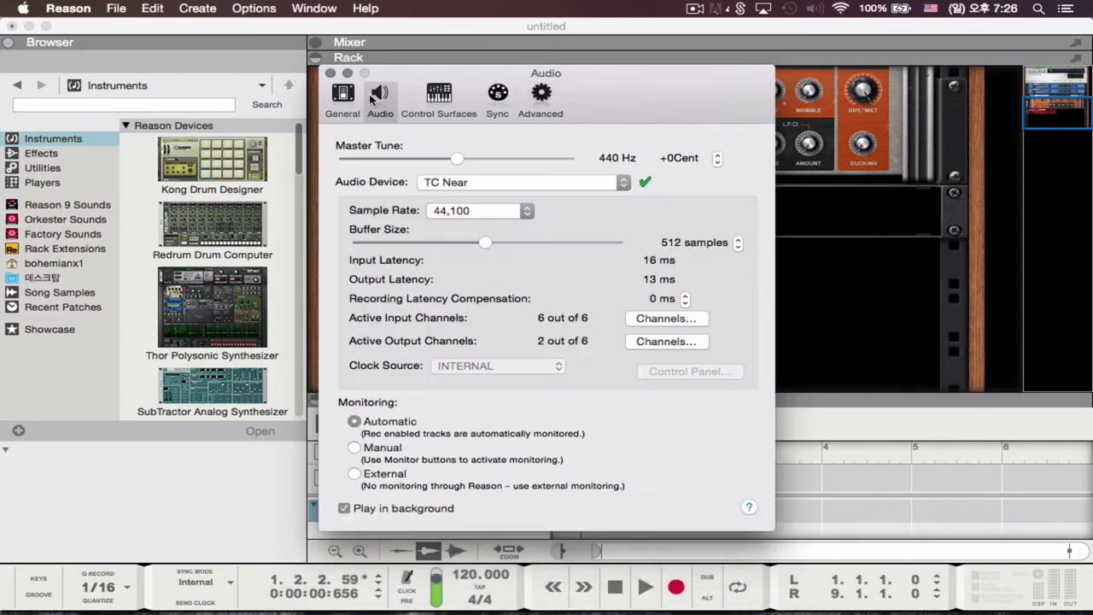
pyautogui.click(340, 98)
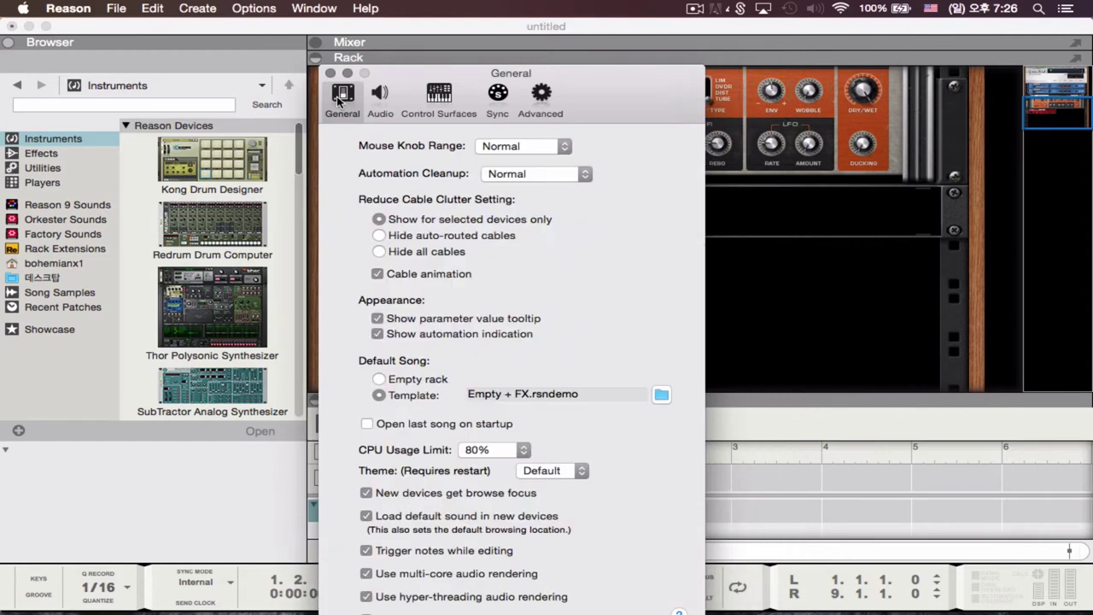
pyautogui.click(389, 104)
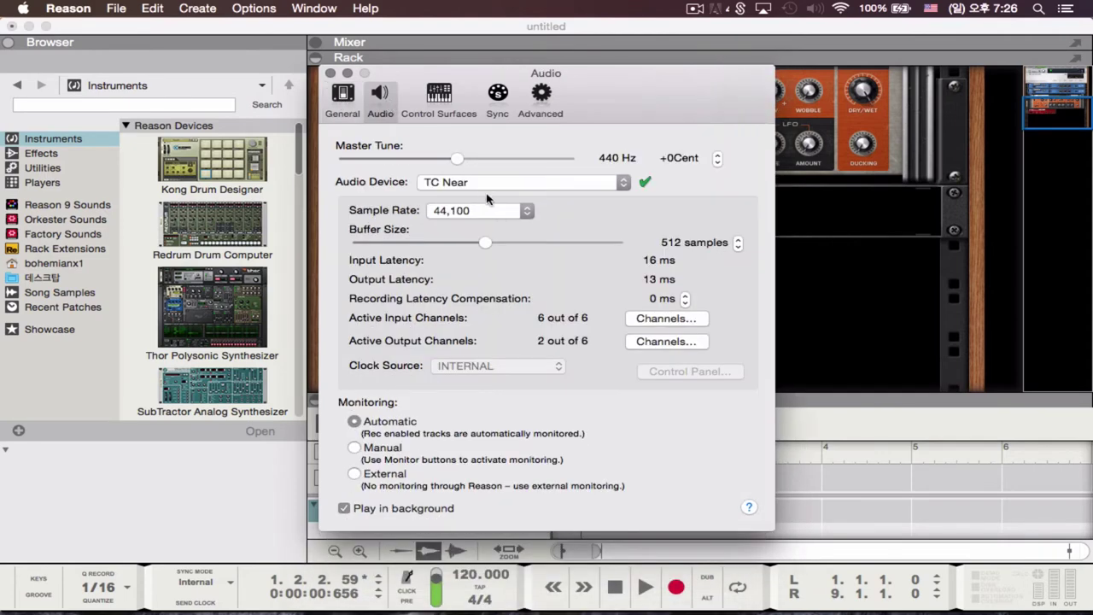
pyautogui.click(332, 73)
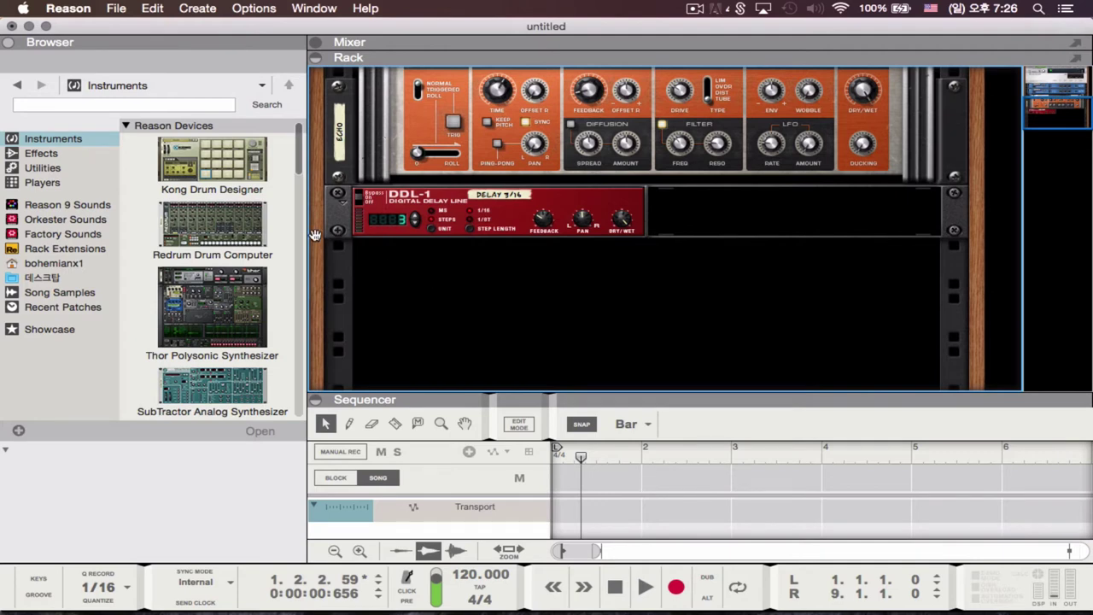
# Step: Find the Redrum Drum Computer among the instruments and add it to the rack below the DDL-1 delay
pyautogui.click(90, 140)
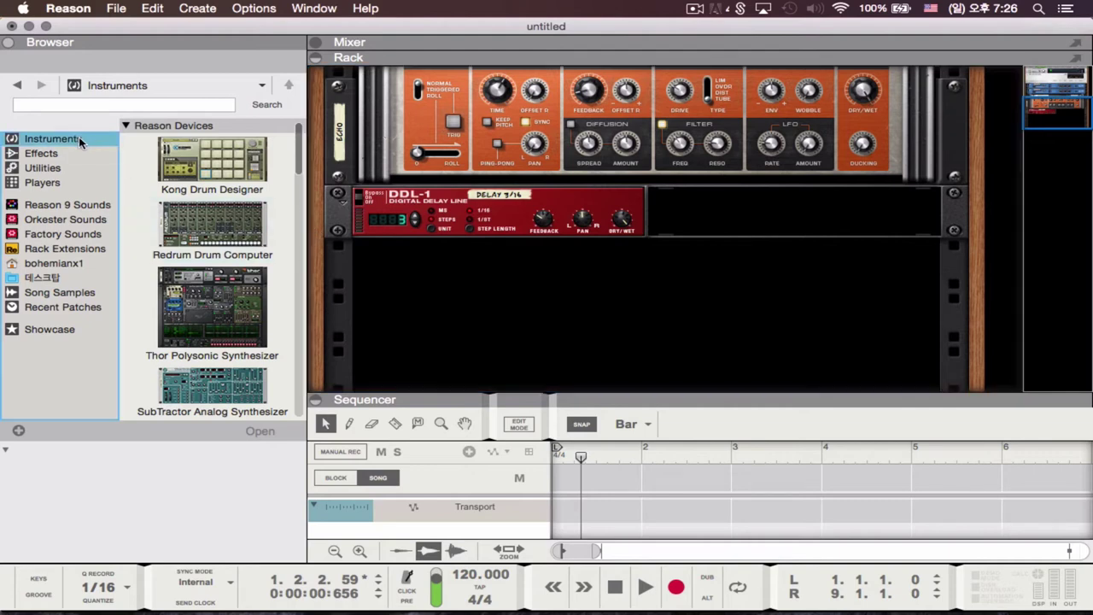
pyautogui.scroll(-1, 222, 186)
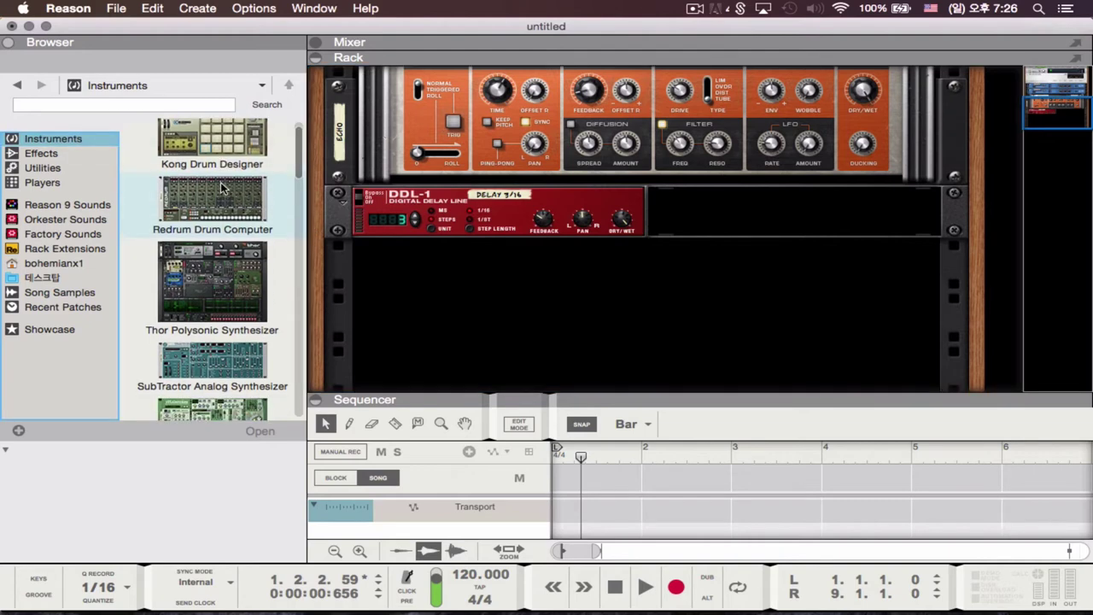
pyautogui.scroll(-10, 215, 210)
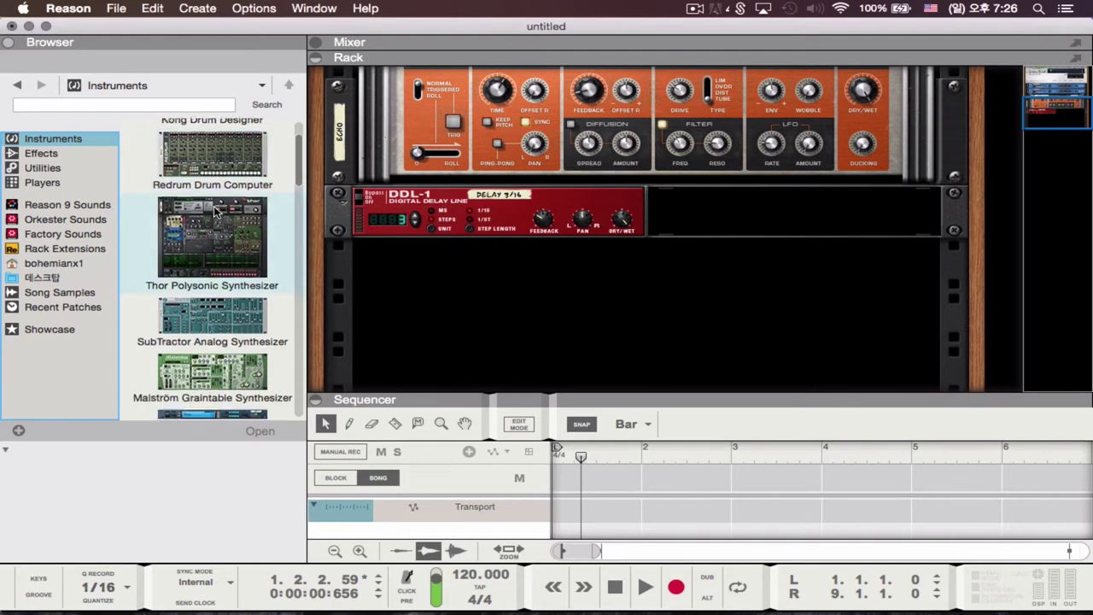
pyautogui.scroll(5, 215, 210)
pyautogui.scroll(-2, 215, 210)
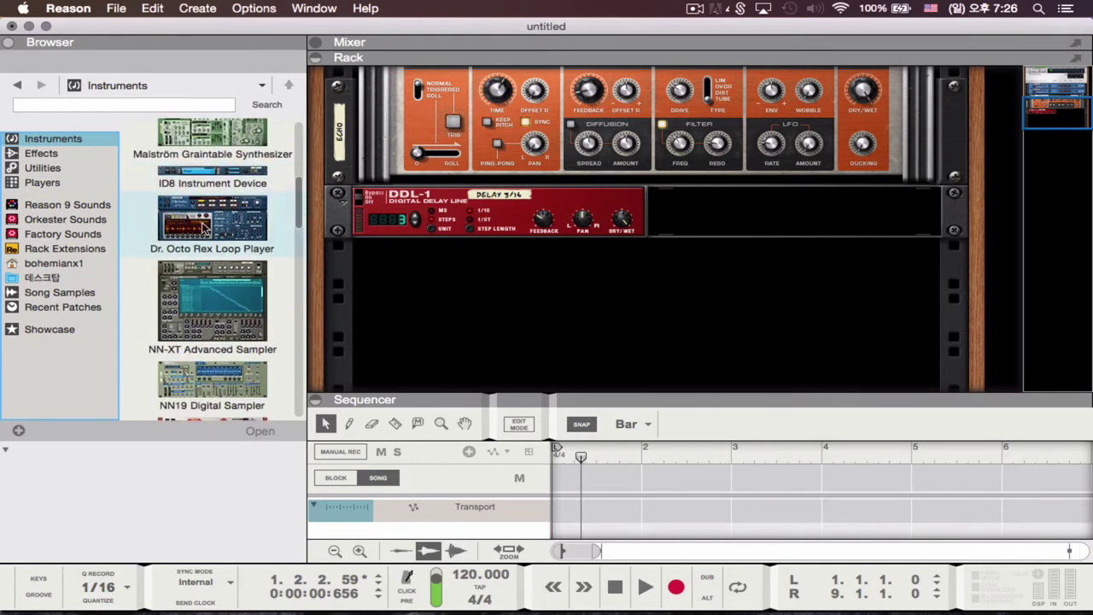
pyautogui.scroll(5, 220, 229)
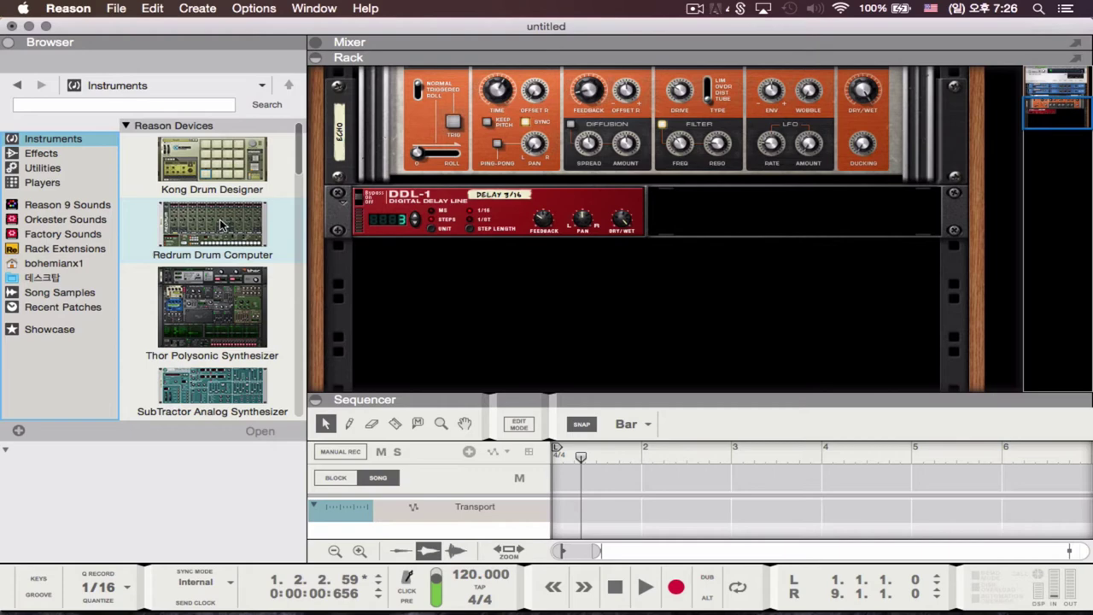
pyautogui.moveTo(220, 224); pyautogui.dragTo(455, 313)
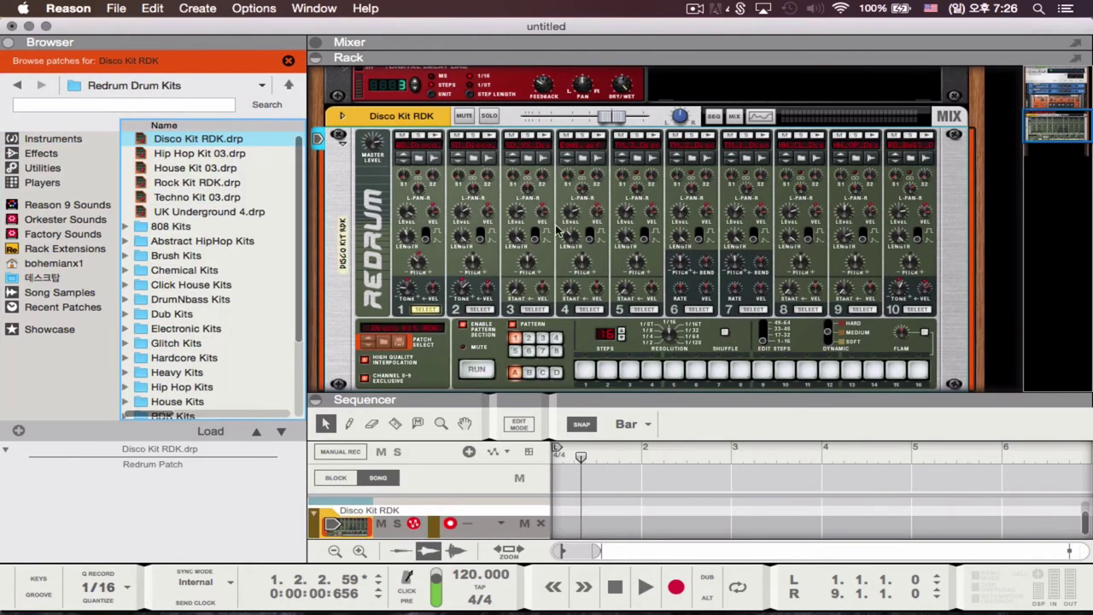
# Step: Program Redrum channel 1 to hit on steps 1, 5, 9 and 13, and run the pattern
pyautogui.scroll(-3, 559, 229)
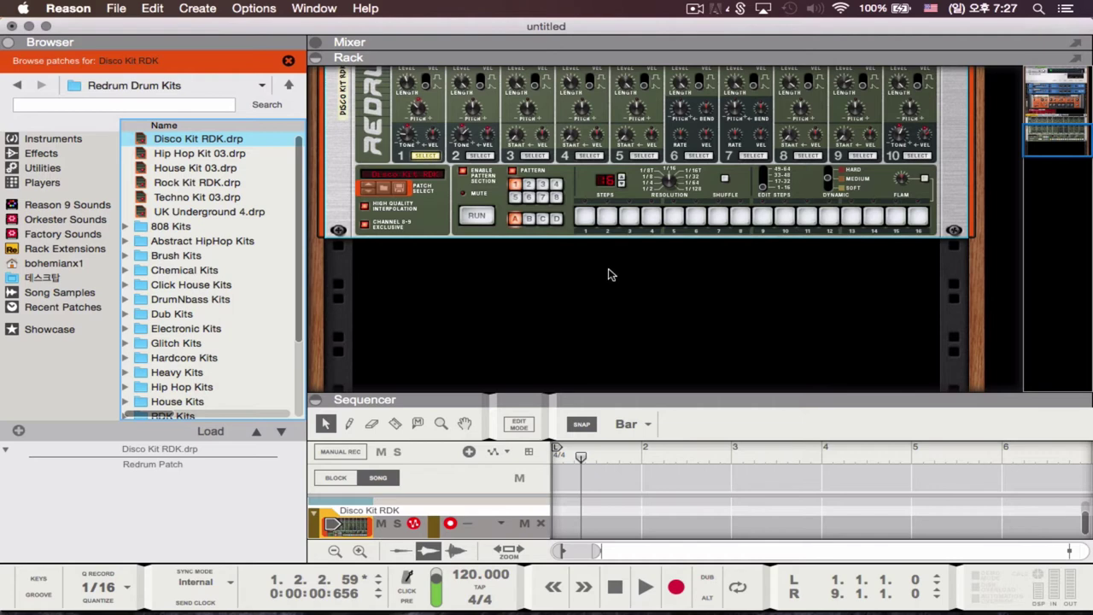
pyautogui.scroll(3, 609, 274)
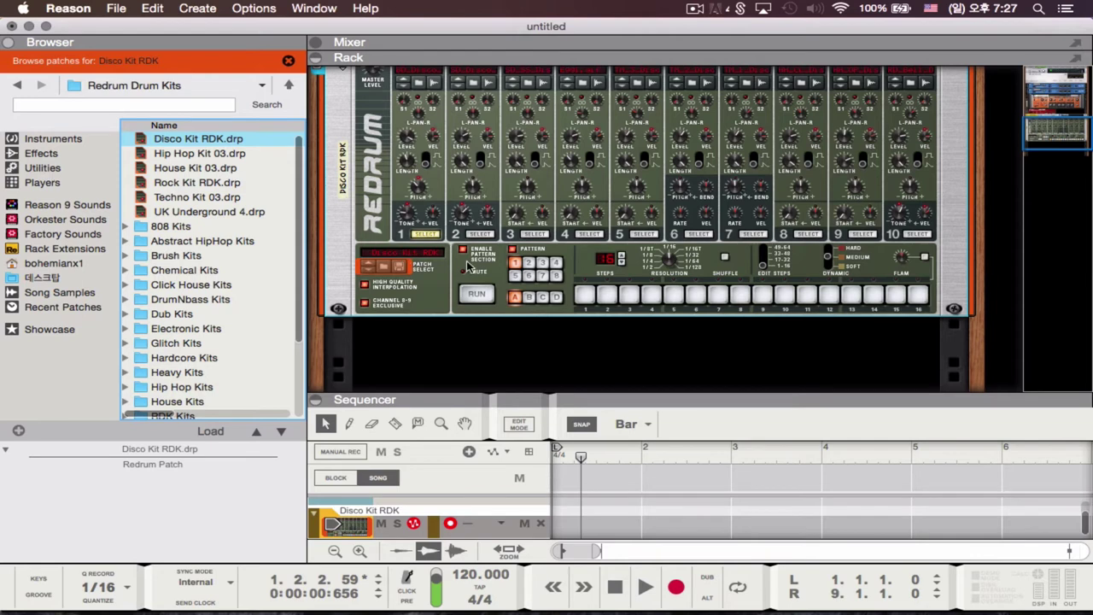
pyautogui.scroll(1, 490, 267)
pyautogui.scroll(2, 490, 268)
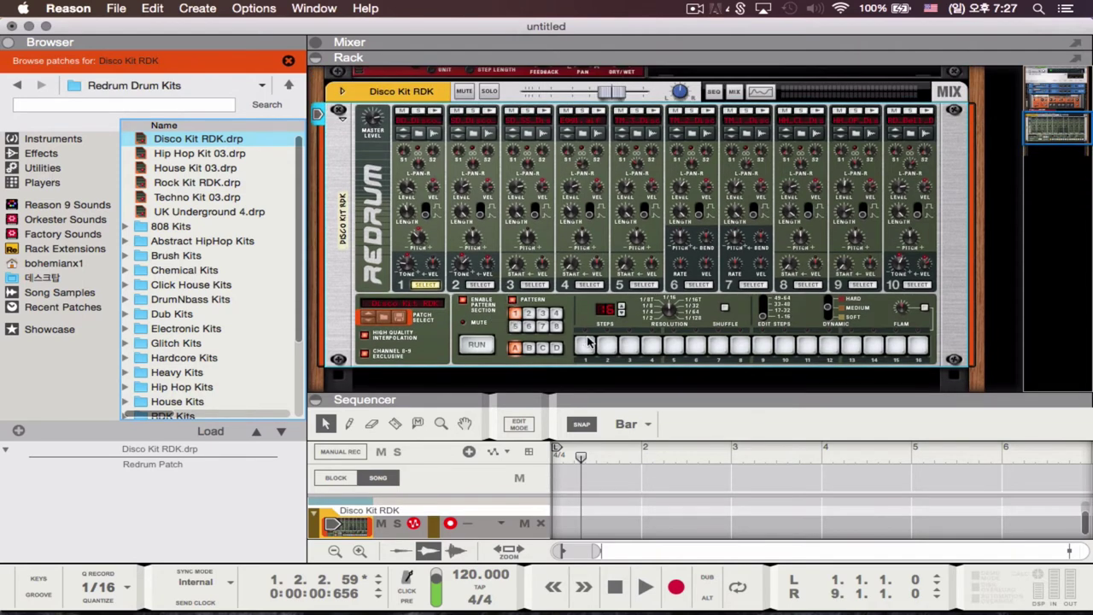
pyautogui.click(420, 286)
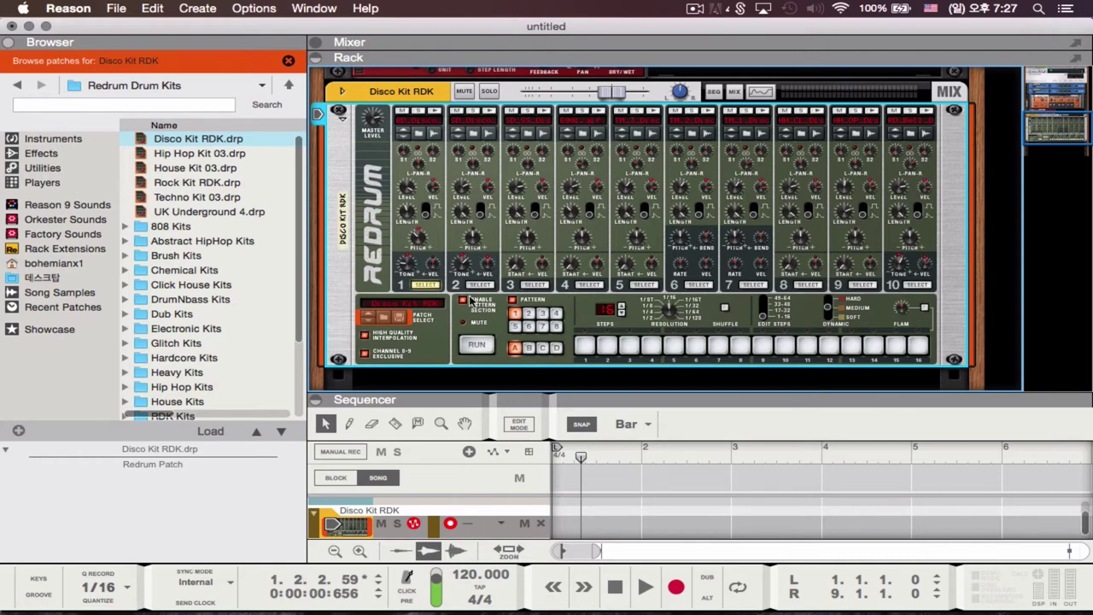
pyautogui.click(593, 344)
pyautogui.click(672, 344)
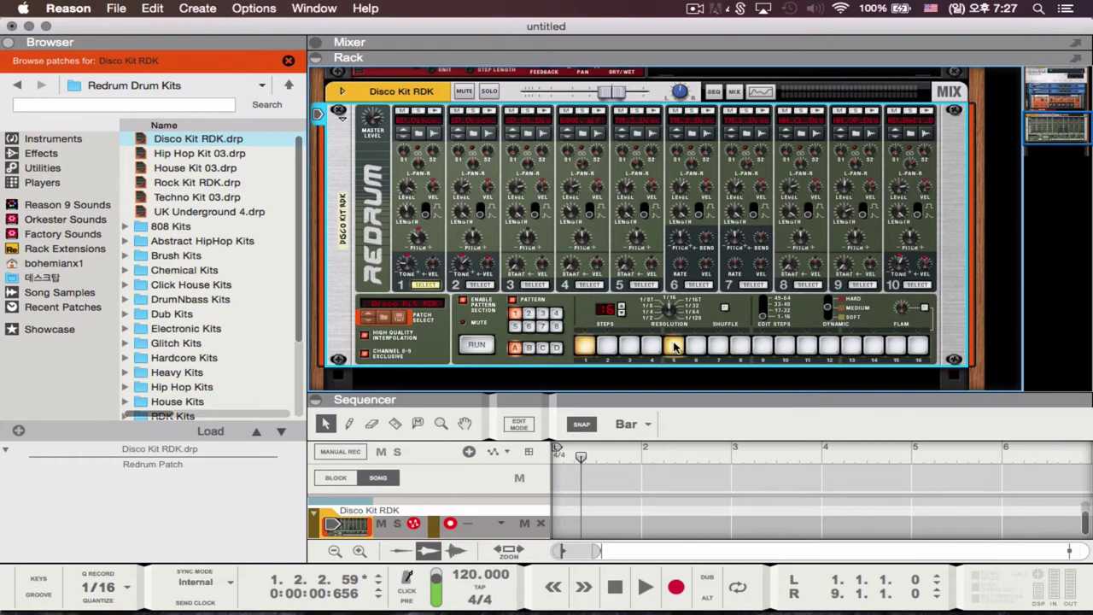
pyautogui.click(760, 345)
pyautogui.click(851, 345)
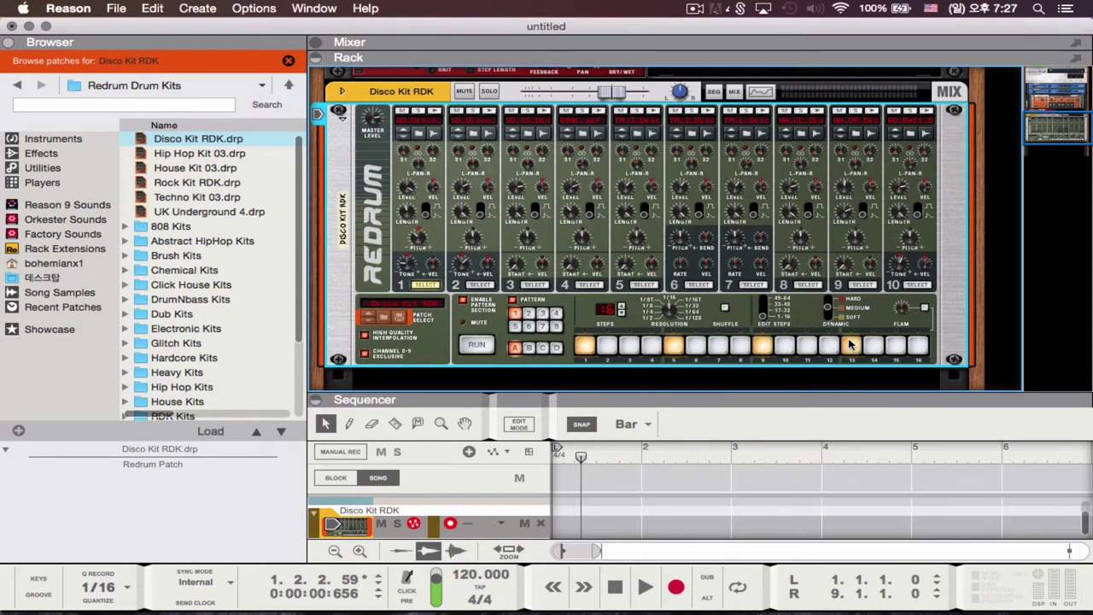
pyautogui.click(476, 344)
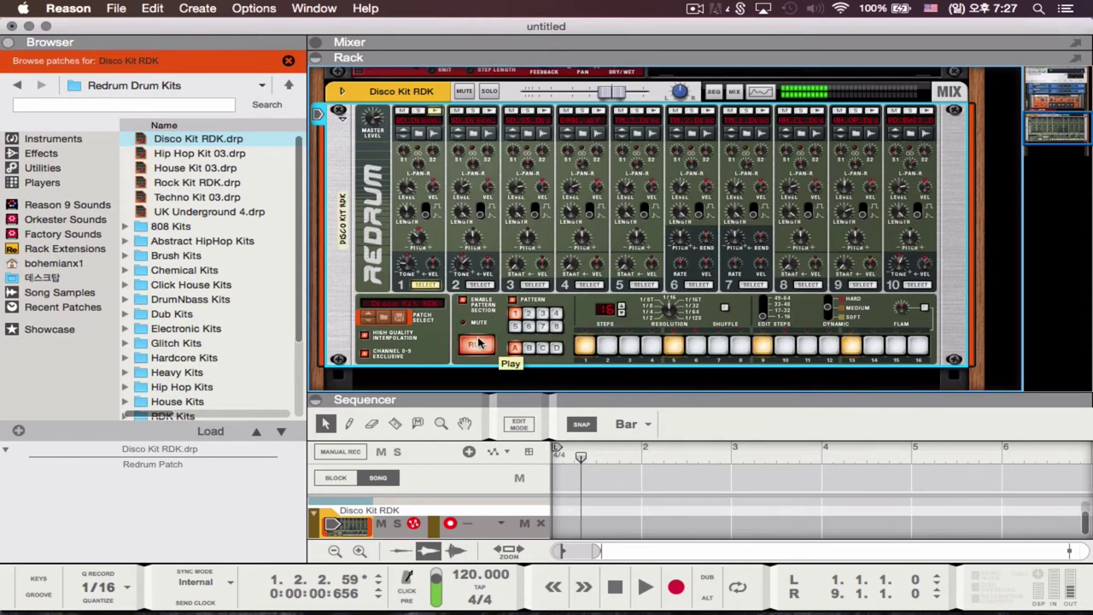
# Step: Browse the samples for Redrum channel 2 and program its hits on steps 5 and 13
pyautogui.click(480, 284)
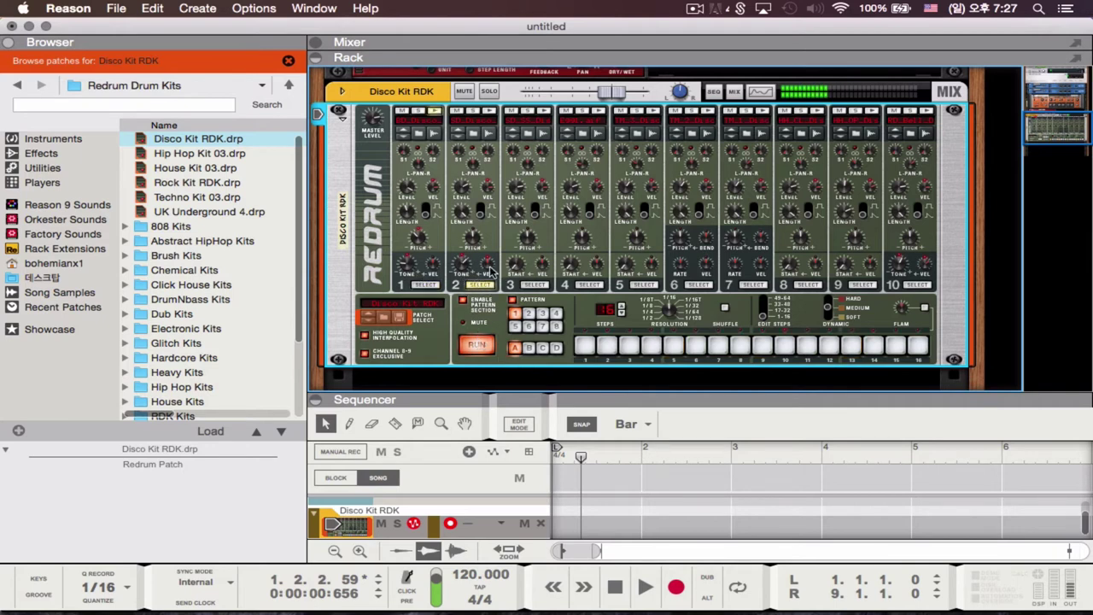
pyautogui.click(477, 135)
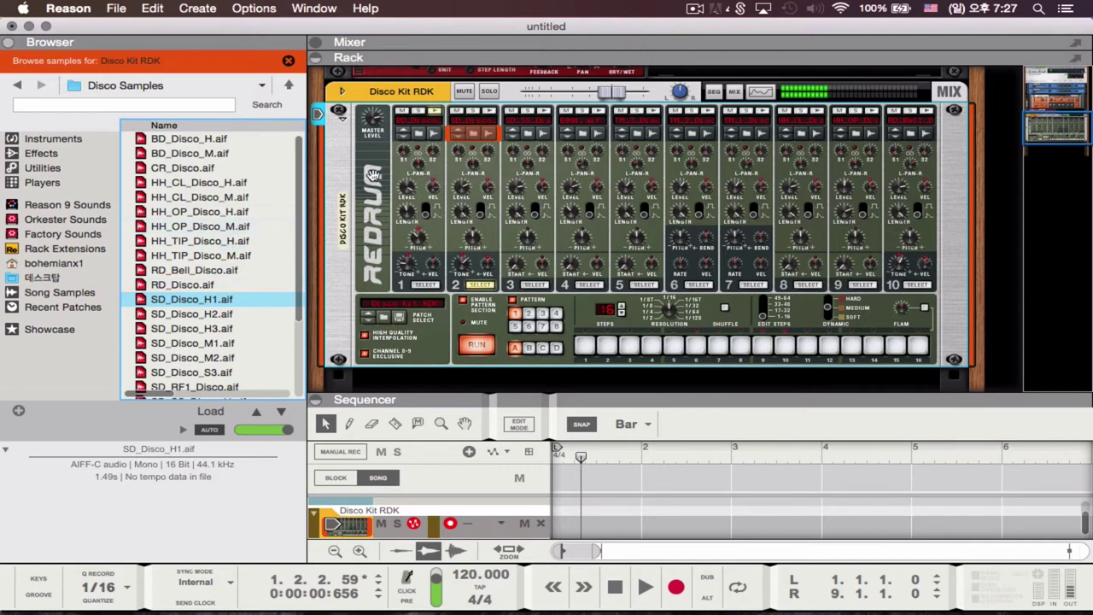
pyautogui.click(472, 136)
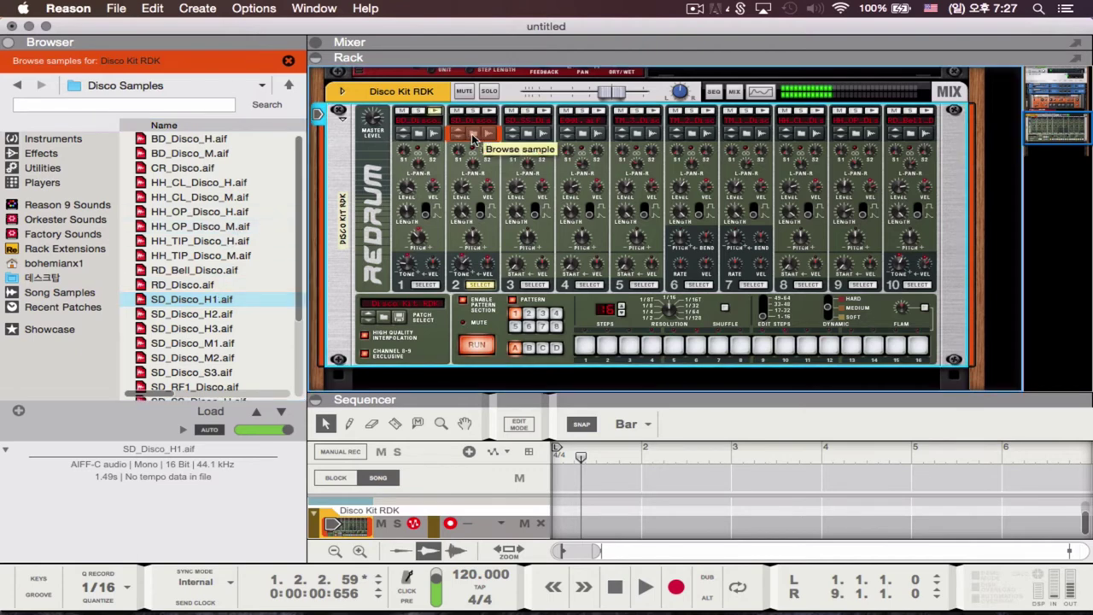
pyautogui.click(674, 345)
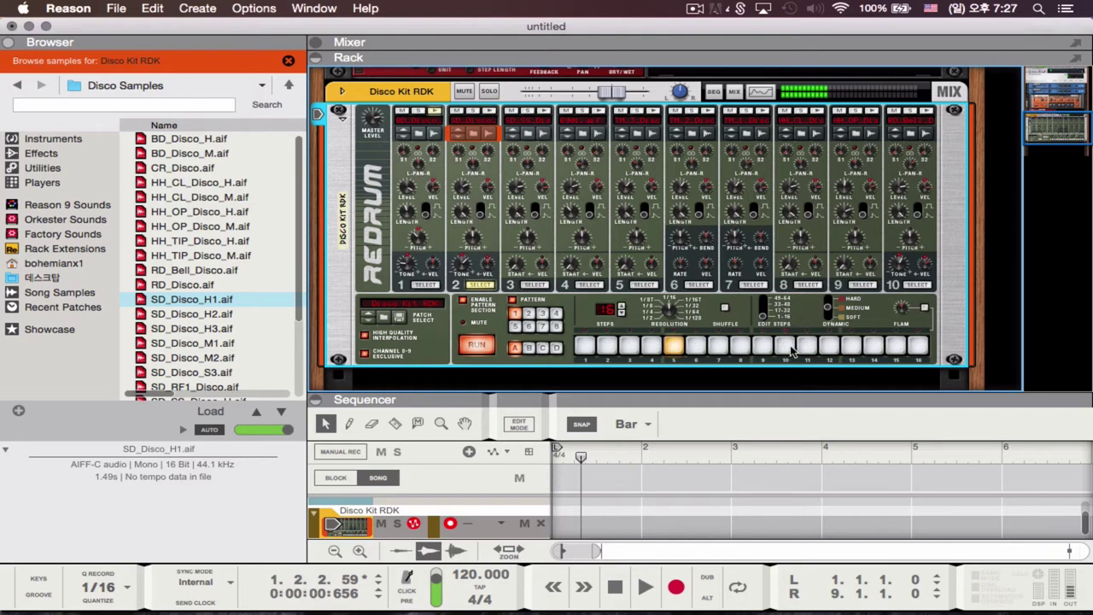
pyautogui.click(844, 346)
# Step: Lower the Disco Kit RDK mix channel level to about -2.97 dB
pyautogui.scroll(3, 589, 230)
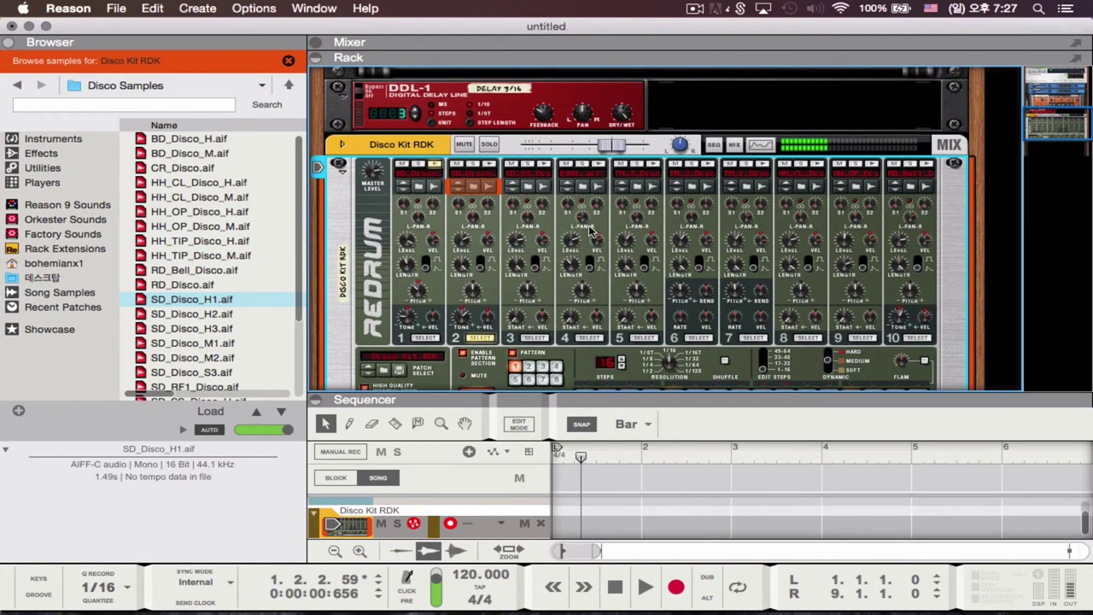
pyautogui.moveTo(611, 142); pyautogui.dragTo(605, 145)
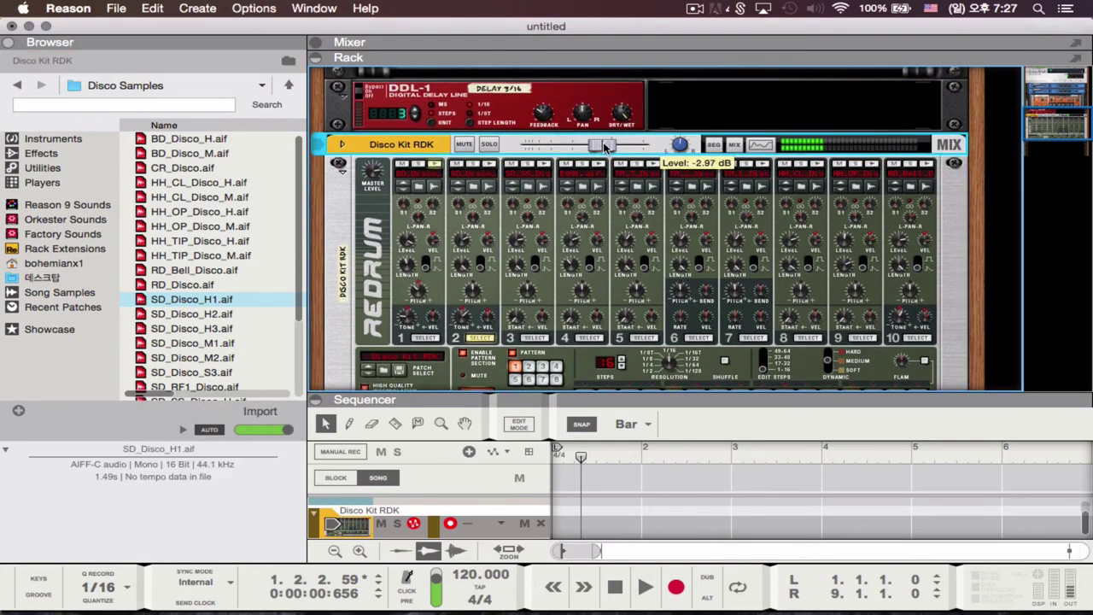
pyautogui.scroll(-8, 609, 268)
pyautogui.scroll(3, 845, 234)
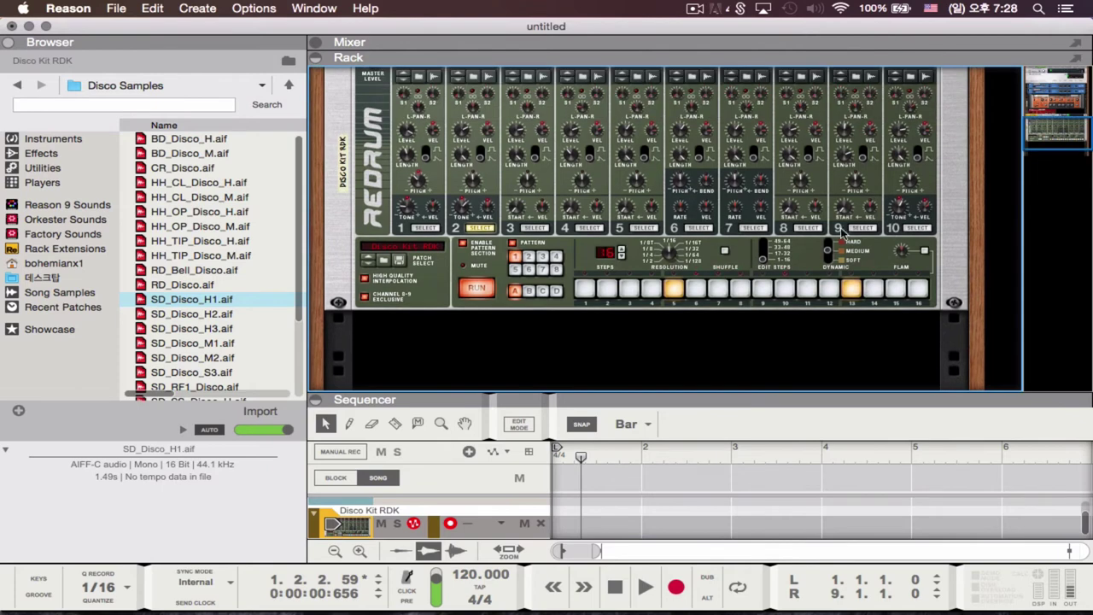
# Step: Program Redrum channel 8 to hit on steps 3, 7, 11 and 15
pyautogui.scroll(4, 859, 229)
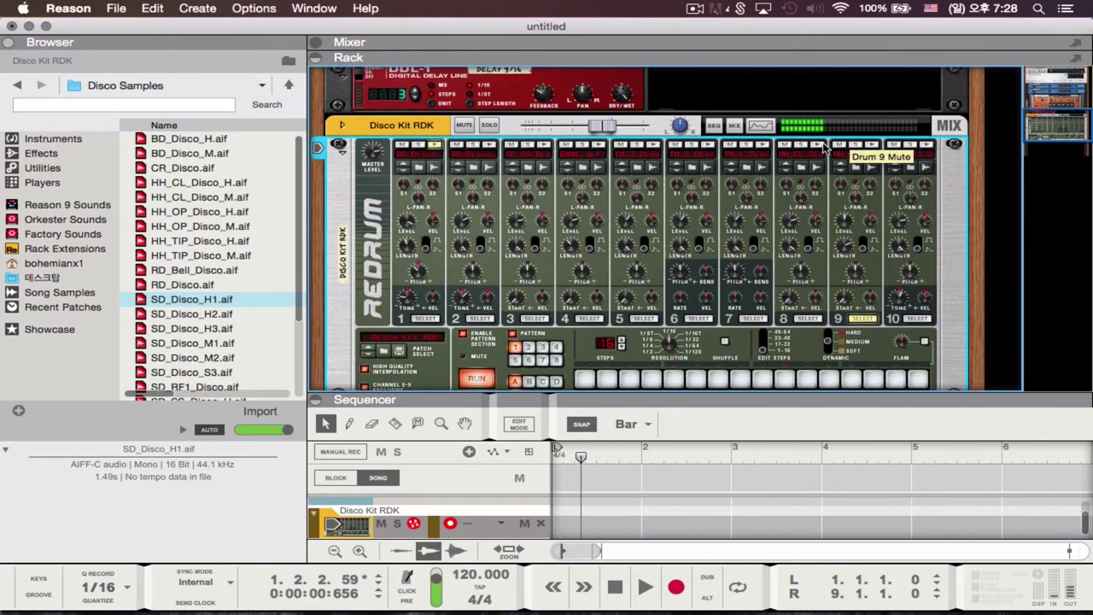
pyautogui.scroll(-3, 809, 182)
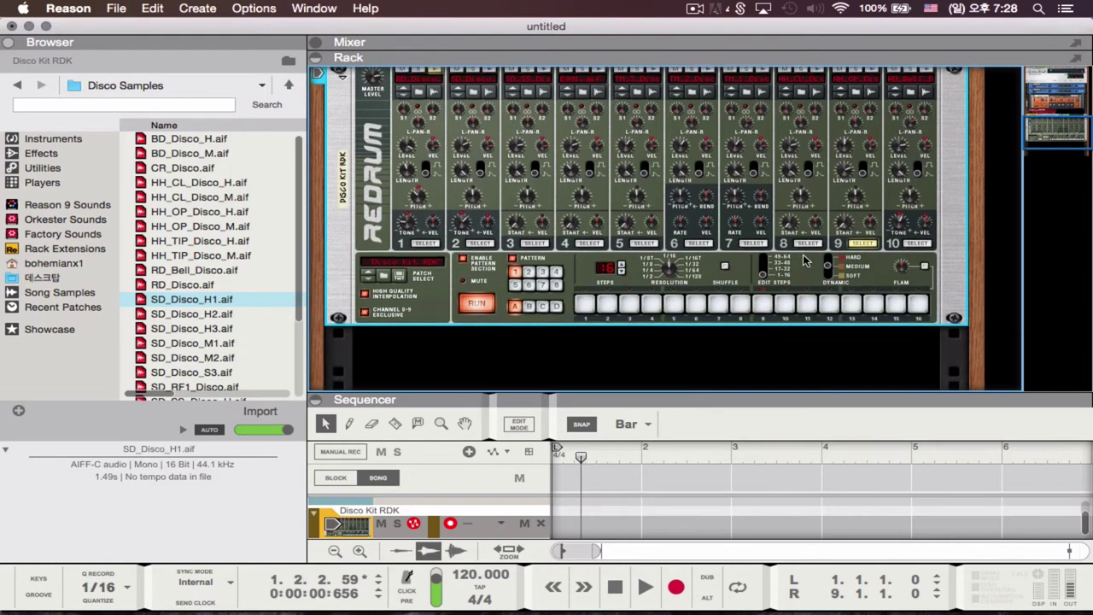
pyautogui.click(809, 240)
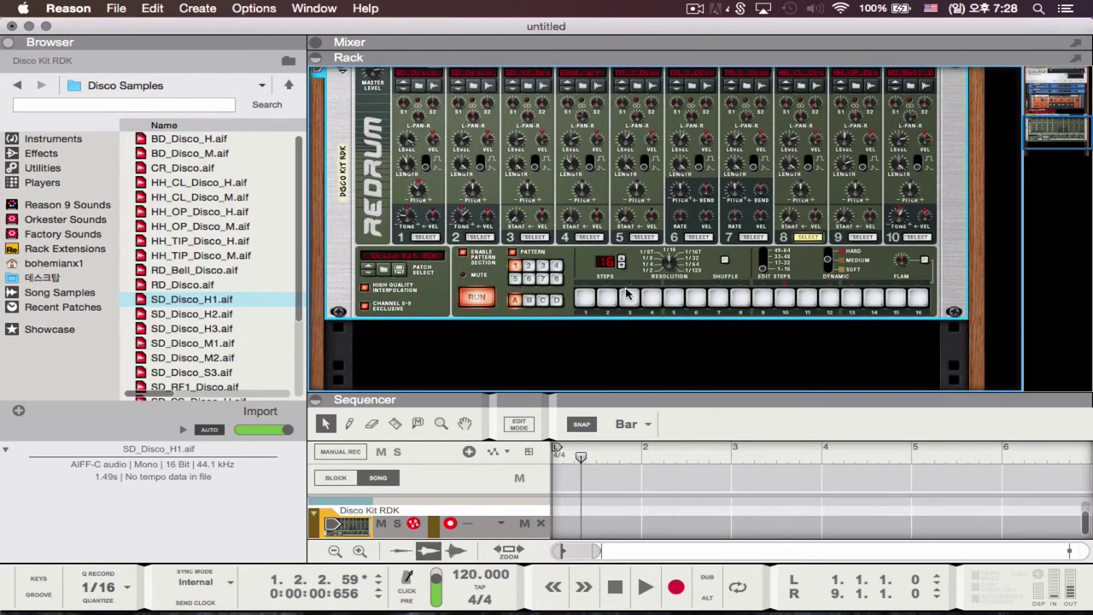
pyautogui.click(628, 297)
pyautogui.click(719, 297)
pyautogui.click(806, 297)
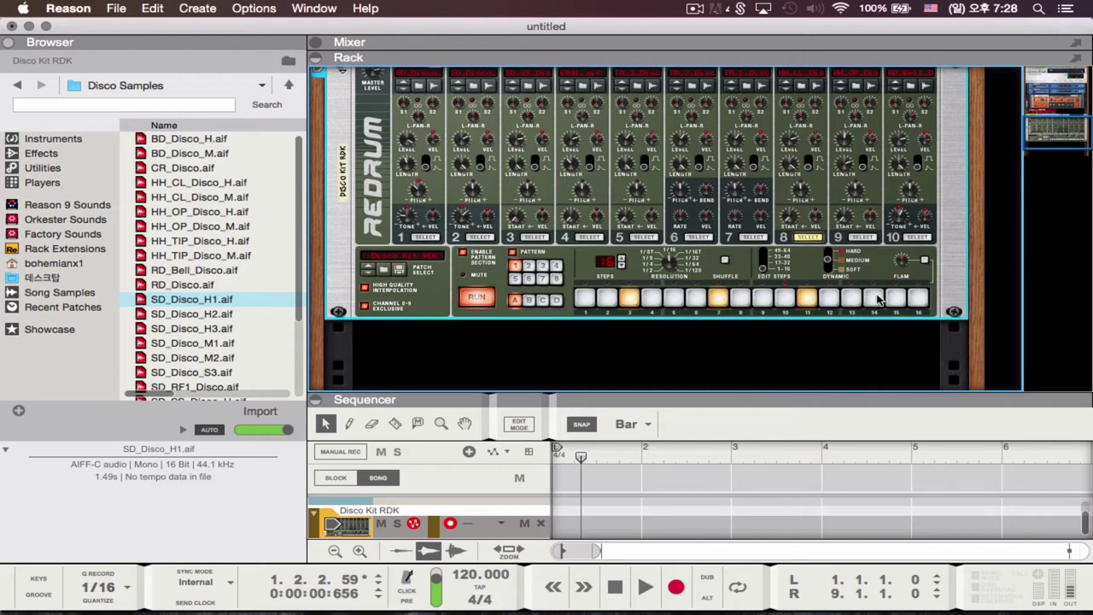
pyautogui.click(894, 298)
# Step: Set channel 8's hits to soft dynamics on steps 3, 11 and 15 and medium on step 7
pyautogui.click(629, 297)
pyautogui.click(717, 297)
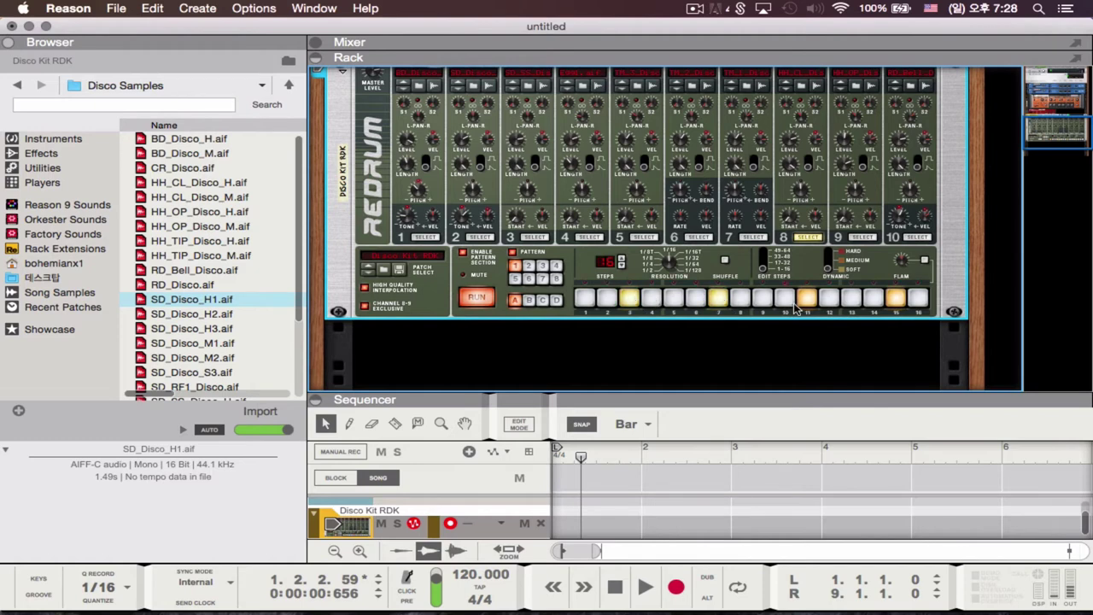
pyautogui.click(807, 303)
pyautogui.click(898, 298)
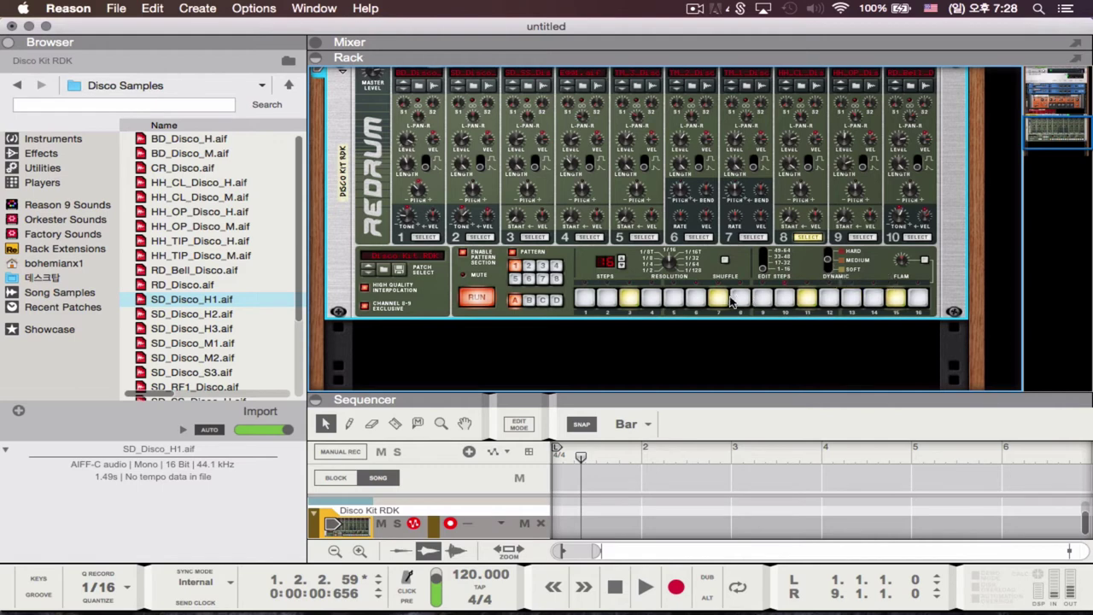
pyautogui.click(719, 299)
pyautogui.click(807, 297)
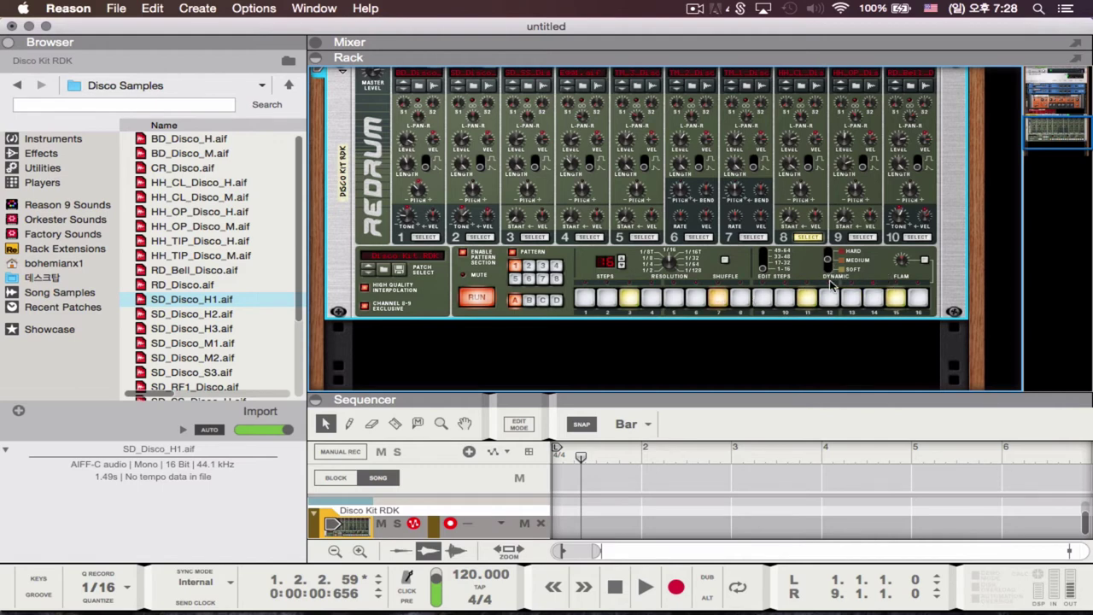
# Step: Set channel 1's hit on step 1 to hard dynamics
pyautogui.click(427, 237)
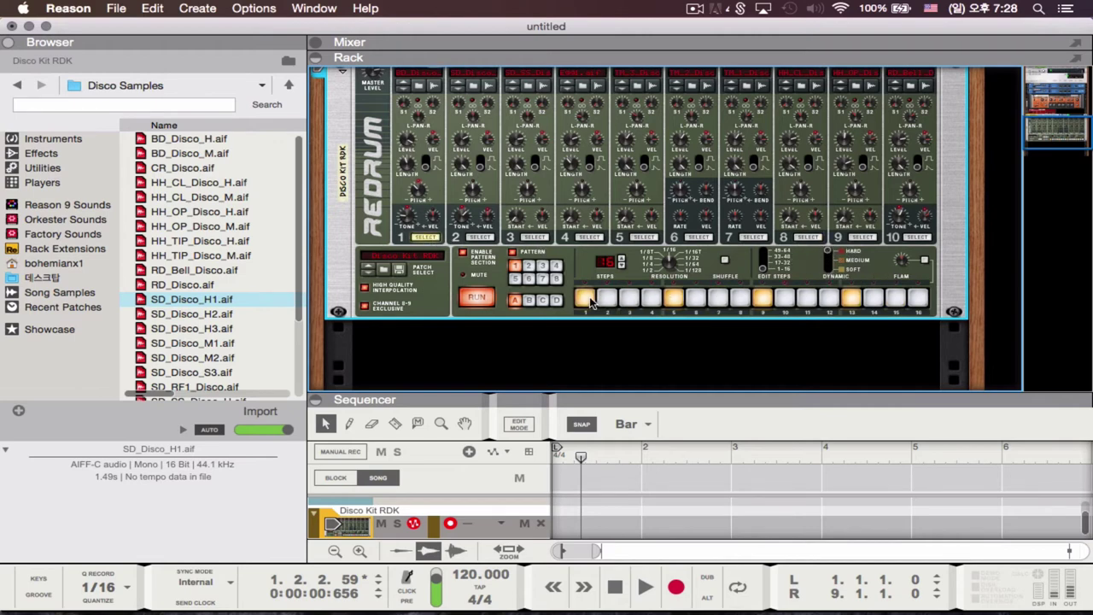
pyautogui.click(587, 298)
# Step: Try soft hits on steps 14, 15 and 16 of channel 1, and remove them again
pyautogui.moveTo(873, 297); pyautogui.dragTo(917, 297)
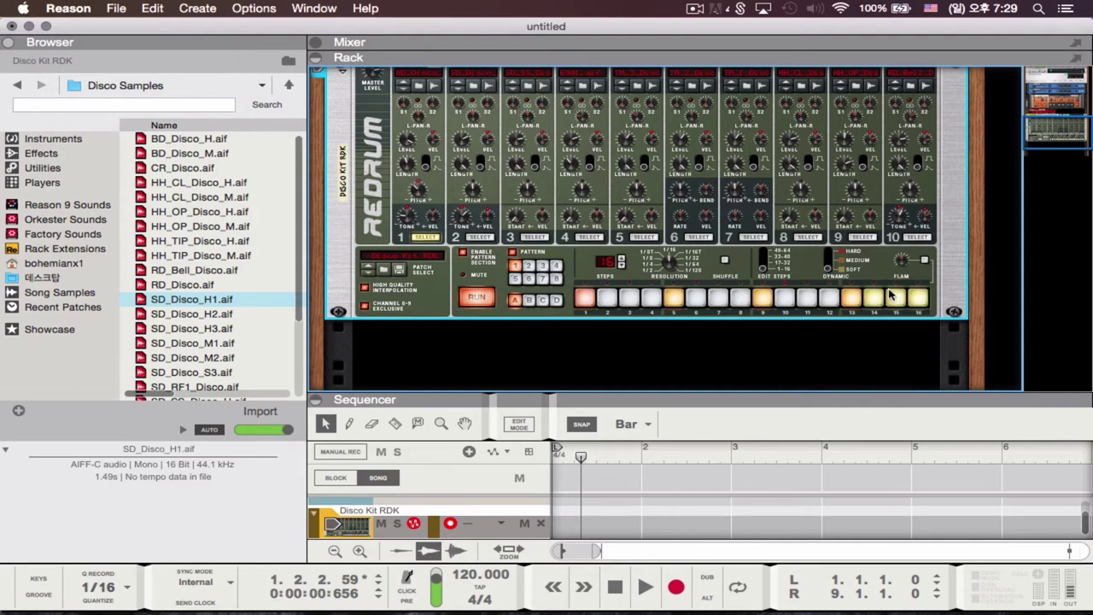
pyautogui.click(893, 299)
pyautogui.click(872, 299)
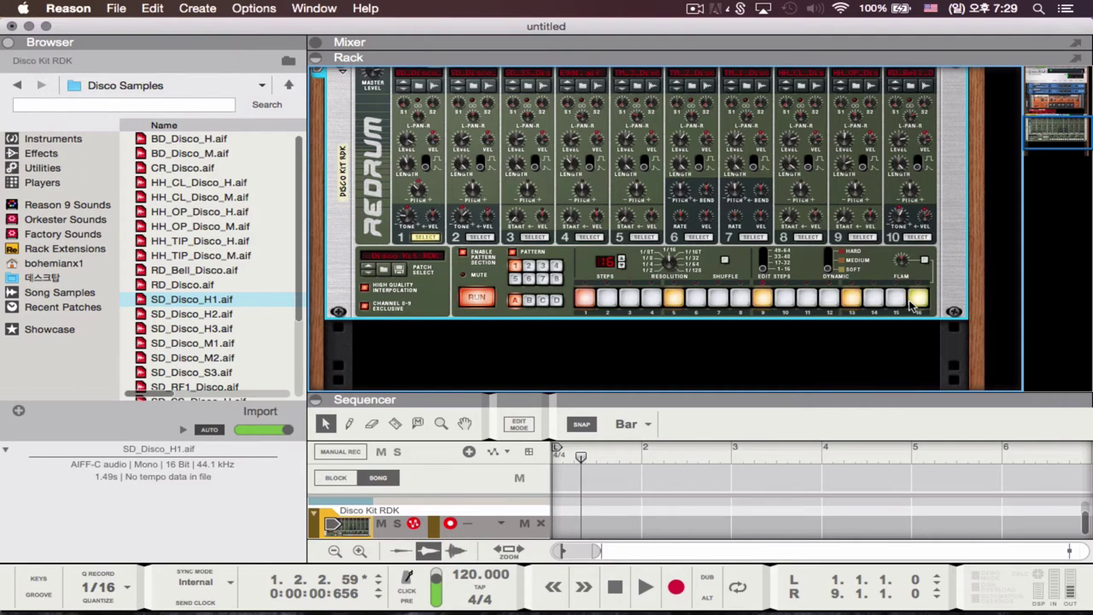
pyautogui.click(917, 298)
# Step: Enable flam editing and shuffle, adjust the flam amount, and add soft flam hits on channel 1's steps 14 to 16
pyautogui.moveTo(906, 270)
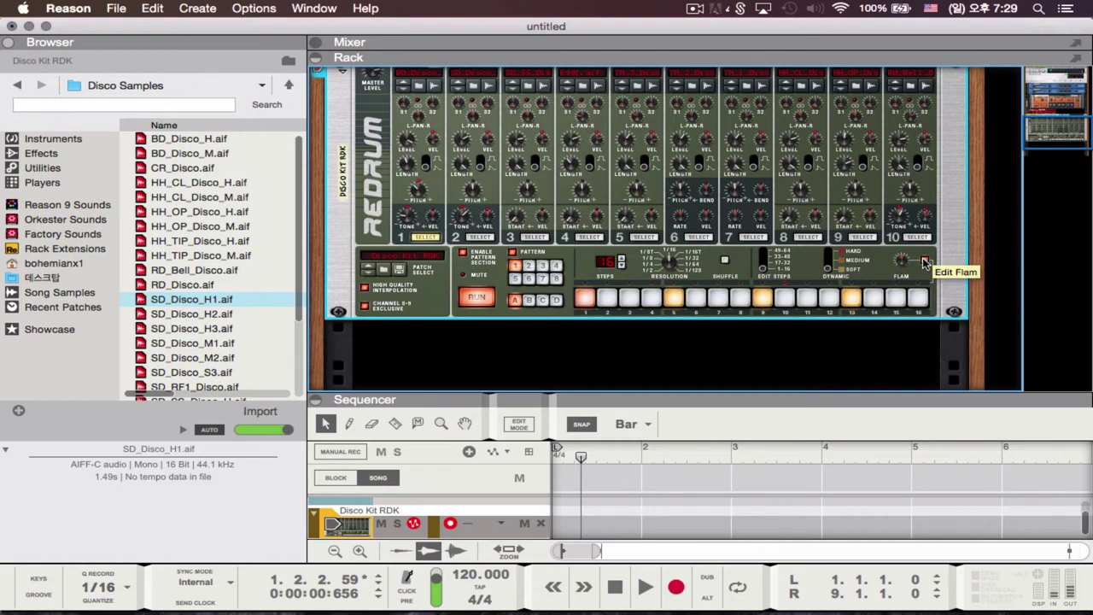
pyautogui.moveTo(903, 262); pyautogui.dragTo(900, 239)
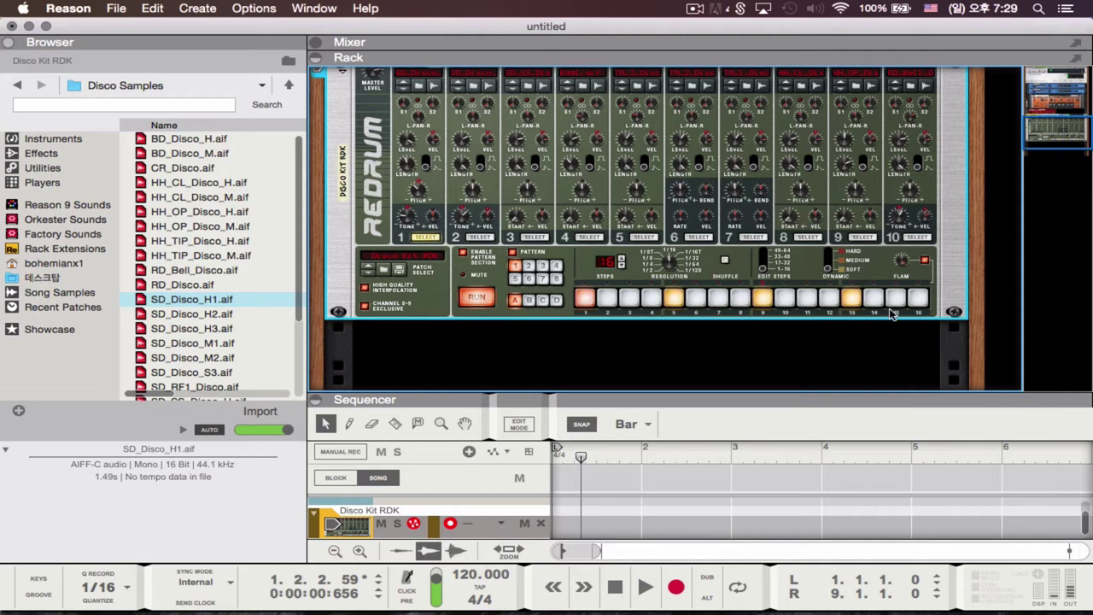
pyautogui.moveTo(900, 267); pyautogui.dragTo(904, 293)
pyautogui.click(725, 261)
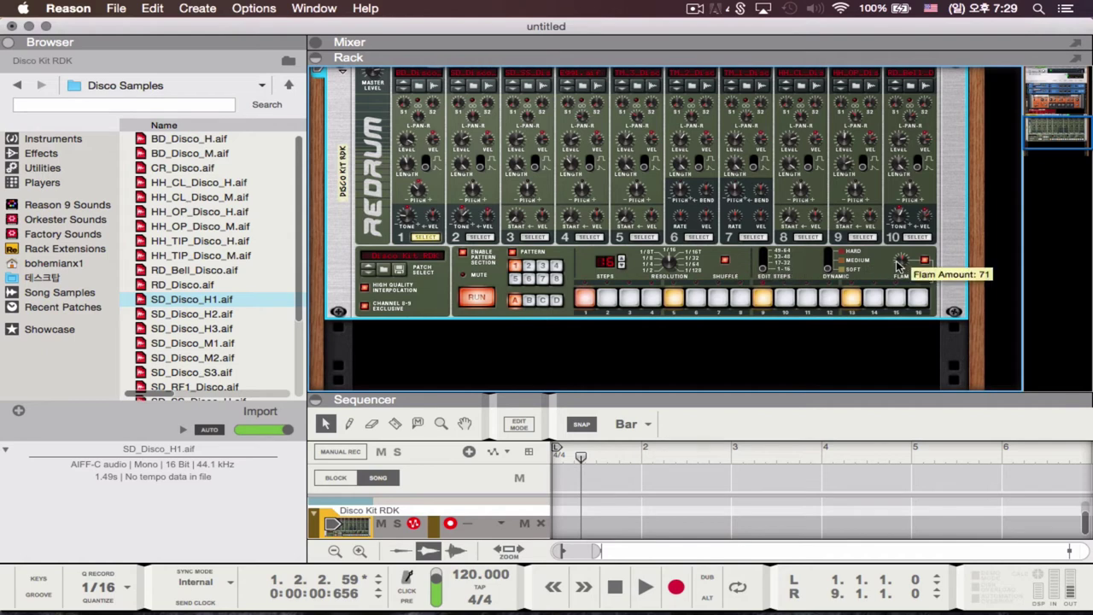
pyautogui.moveTo(900, 268); pyautogui.dragTo(898, 251)
pyautogui.moveTo(872, 298); pyautogui.dragTo(917, 297)
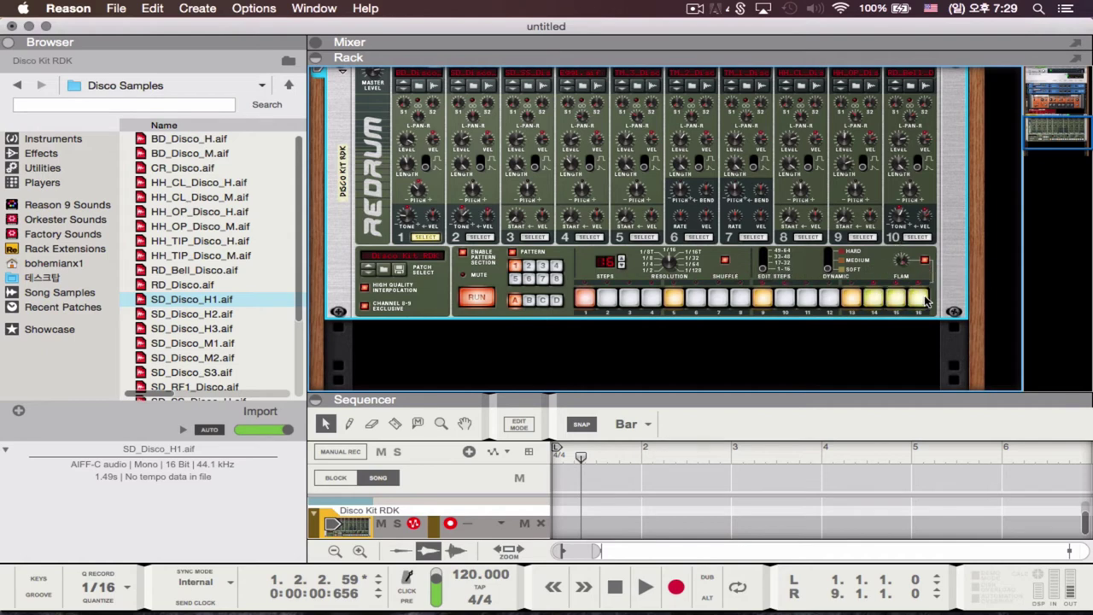
# Step: Turn off shuffle and flam editing, and remove channel 1's hits on steps 14 and 15, keeping step 16
pyautogui.click(925, 261)
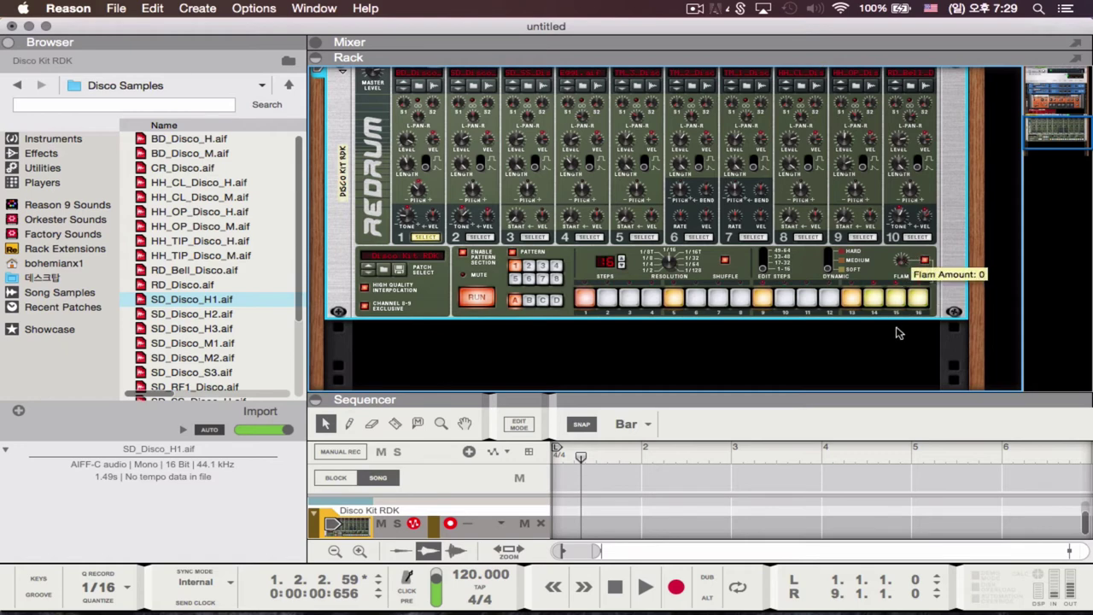
pyautogui.click(725, 260)
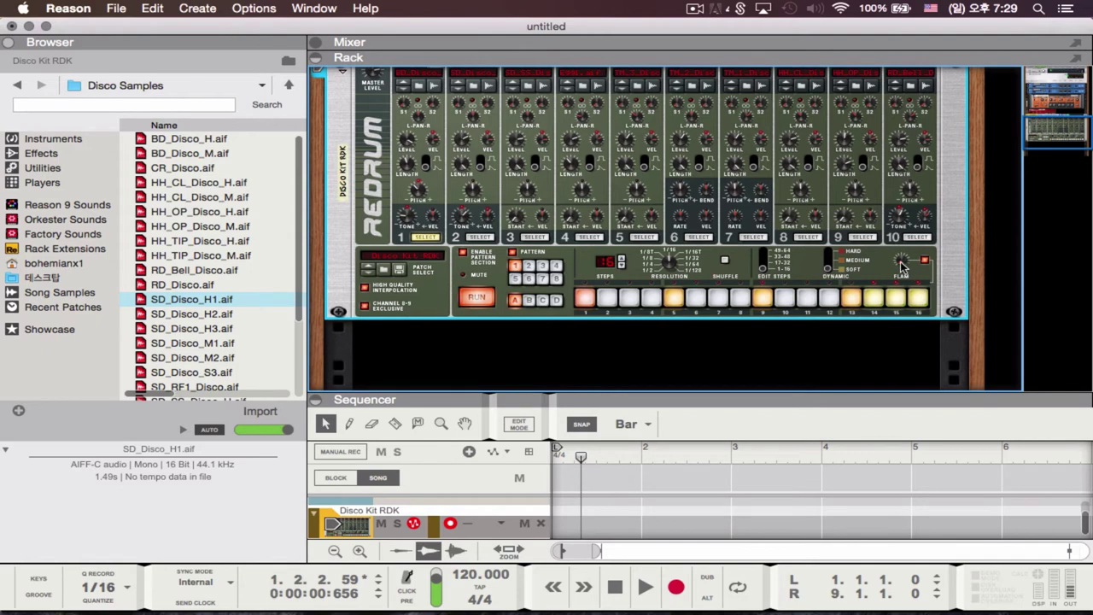
pyautogui.moveTo(903, 267); pyautogui.dragTo(910, 212)
pyautogui.click(878, 298)
pyautogui.click(890, 298)
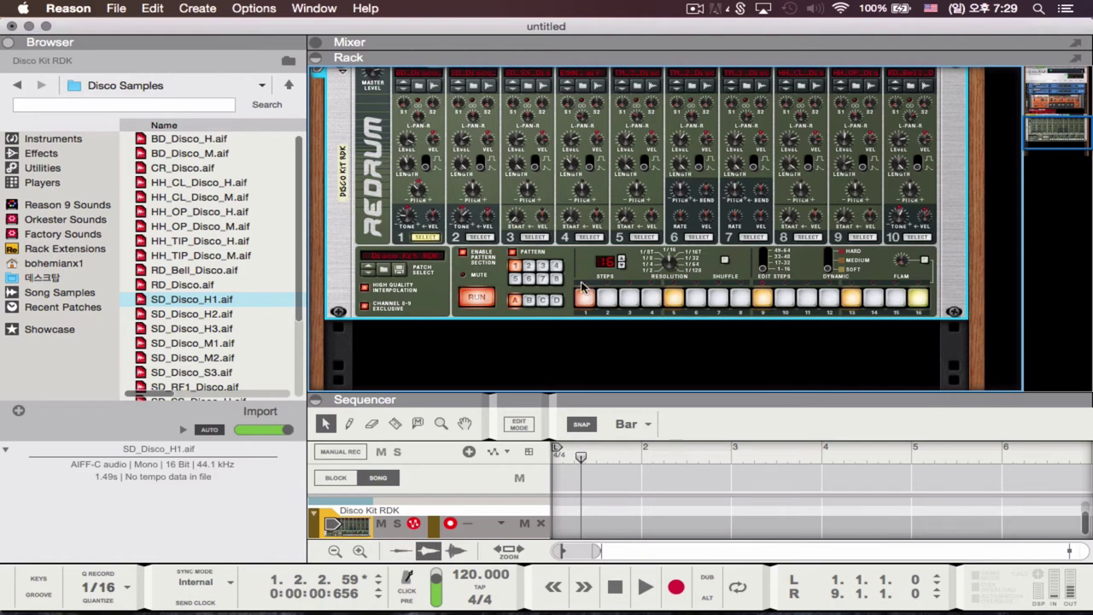
# Step: Switch among patterns 1, 2 and 3 in bank A to compare their steps, ending on pattern 1
pyautogui.click(518, 266)
pyautogui.click(529, 267)
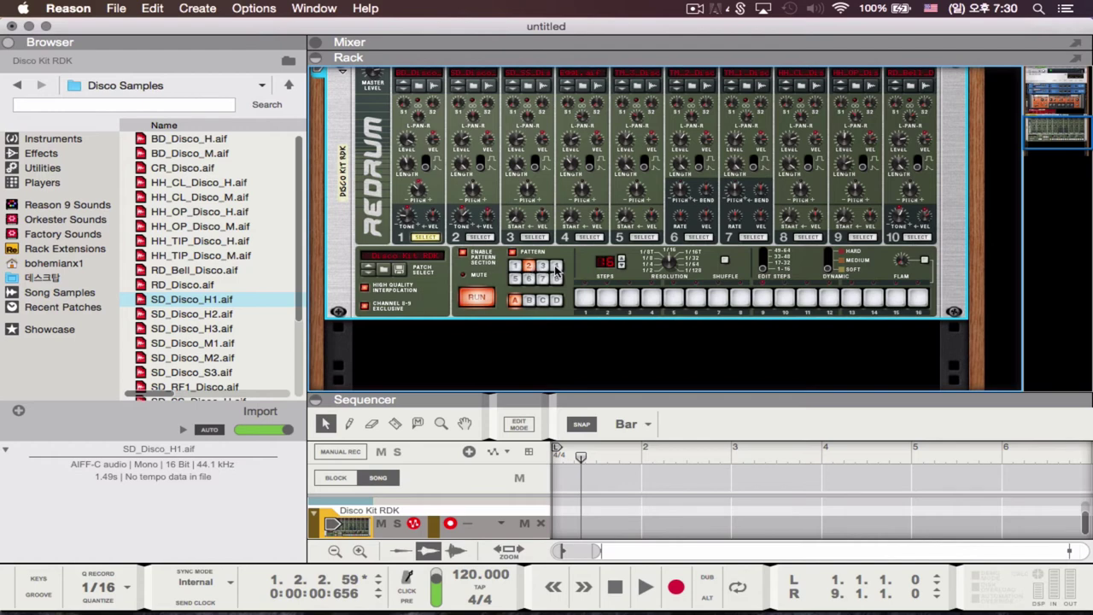
pyautogui.click(514, 268)
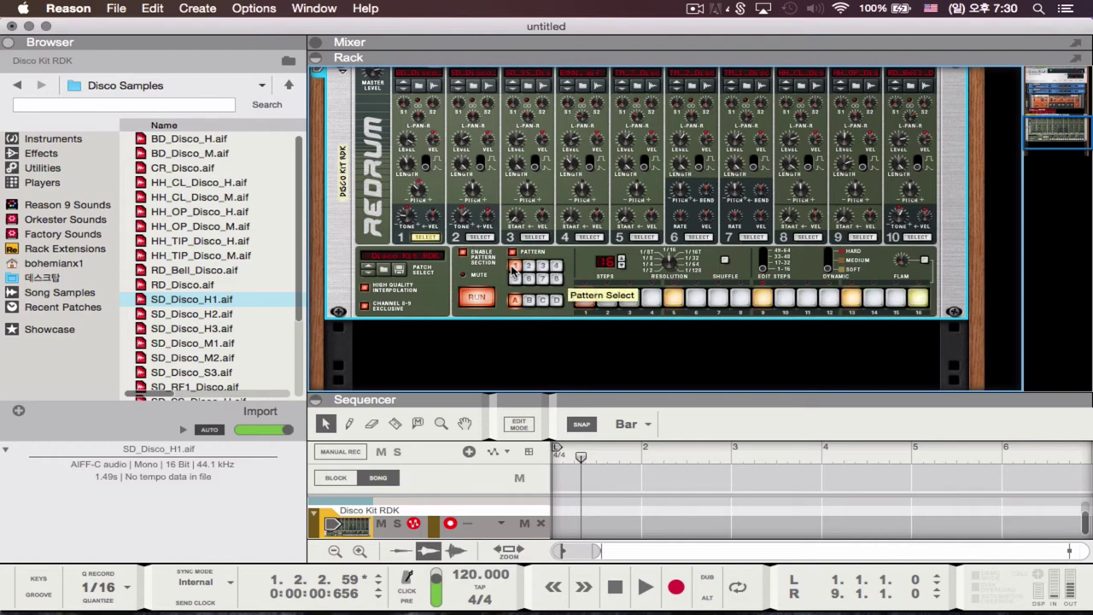
pyautogui.click(528, 267)
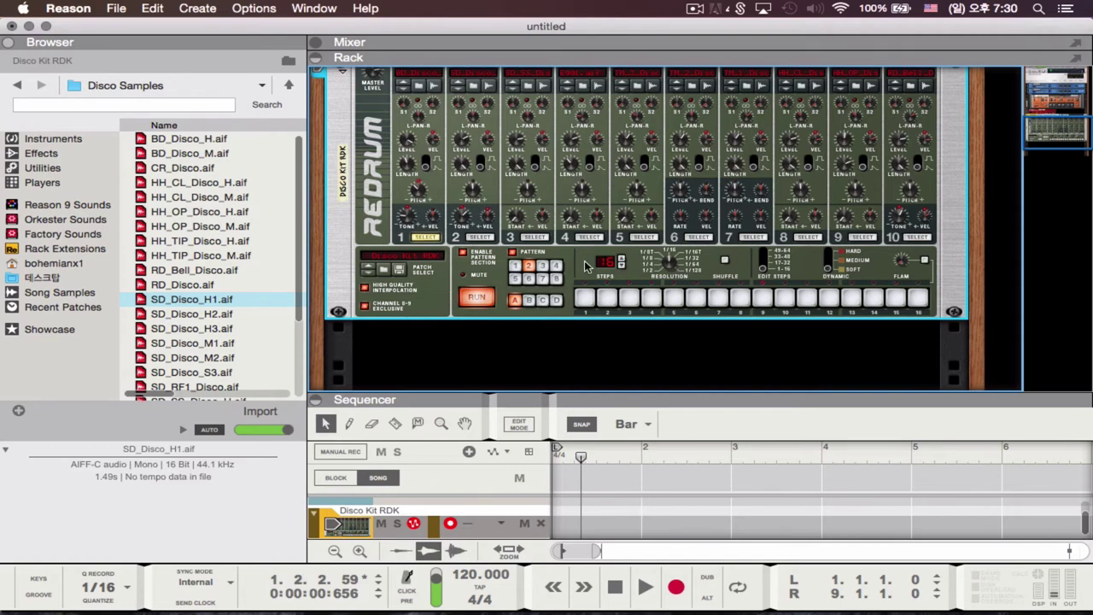
pyautogui.click(542, 267)
pyautogui.click(516, 266)
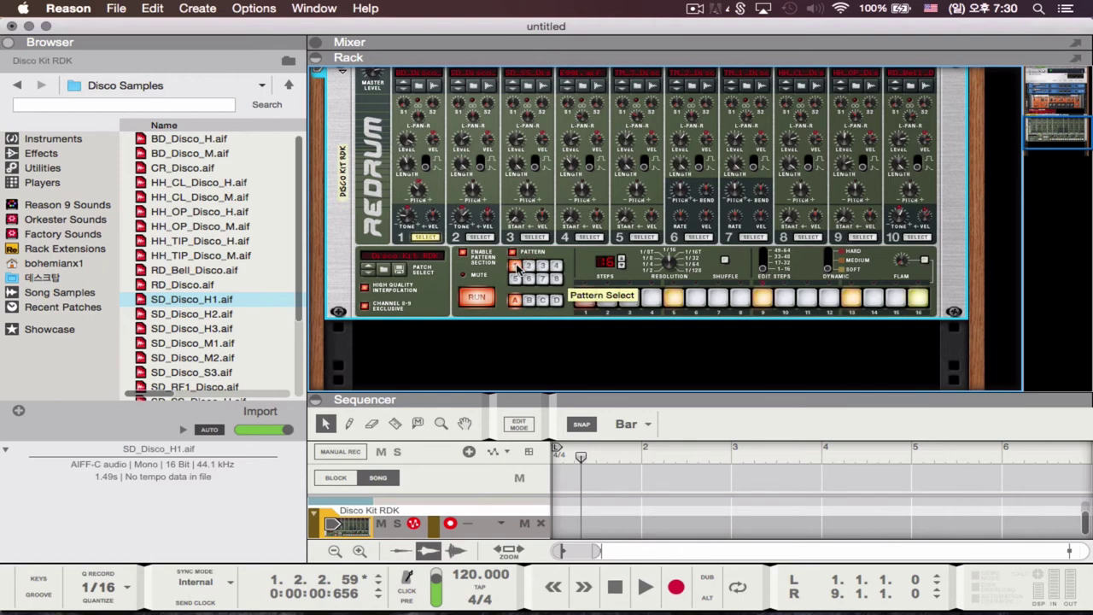
# Step: Copy Redrum pattern 1 of bank A
pyautogui.click(585, 296)
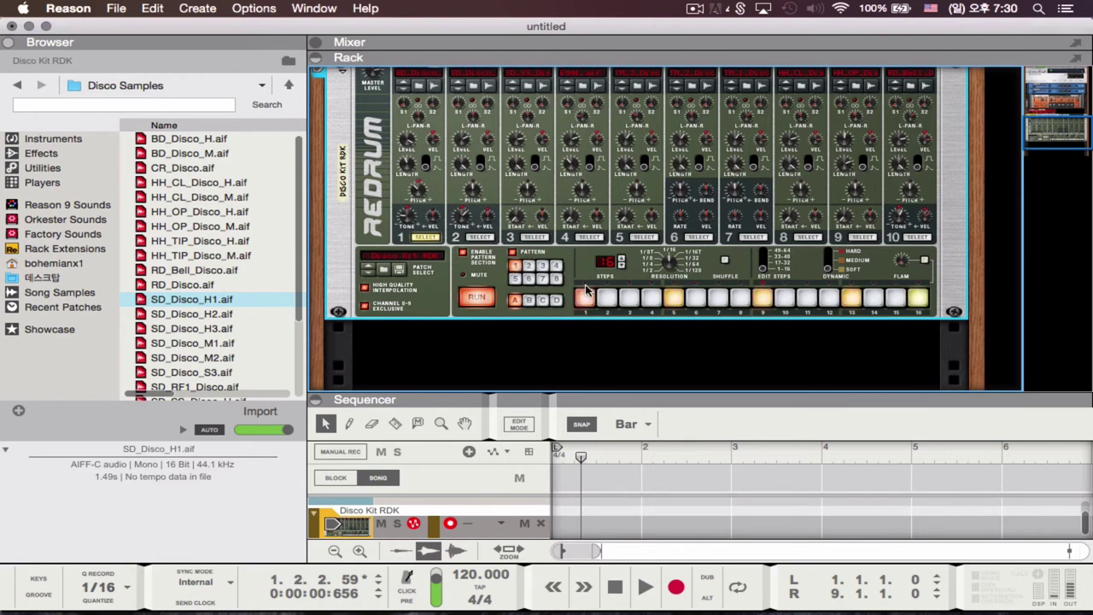
pyautogui.rightClick(585, 272)
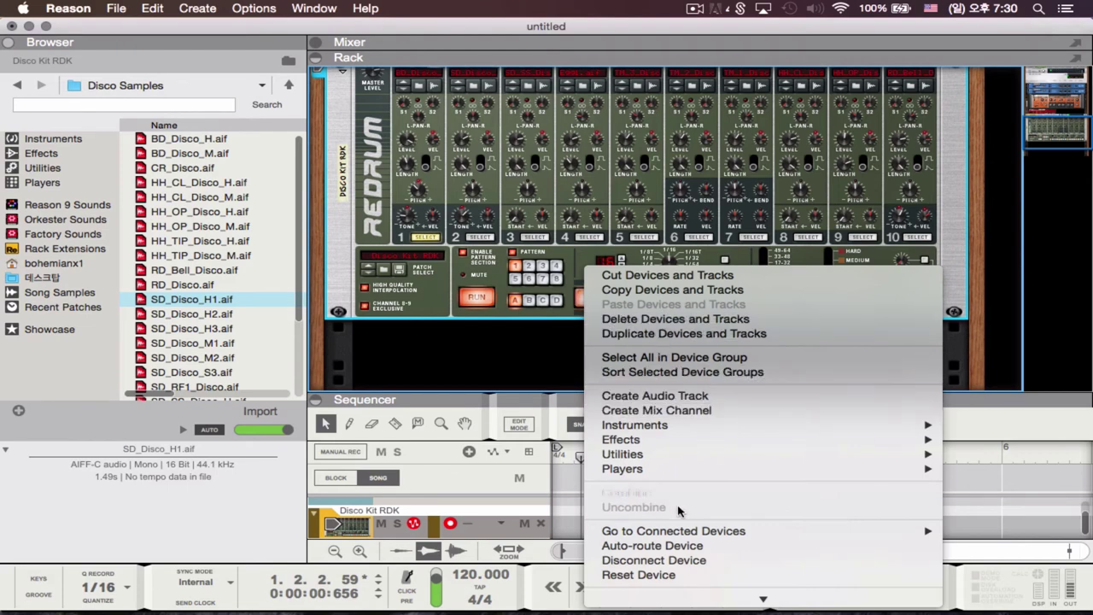
pyautogui.click(569, 267)
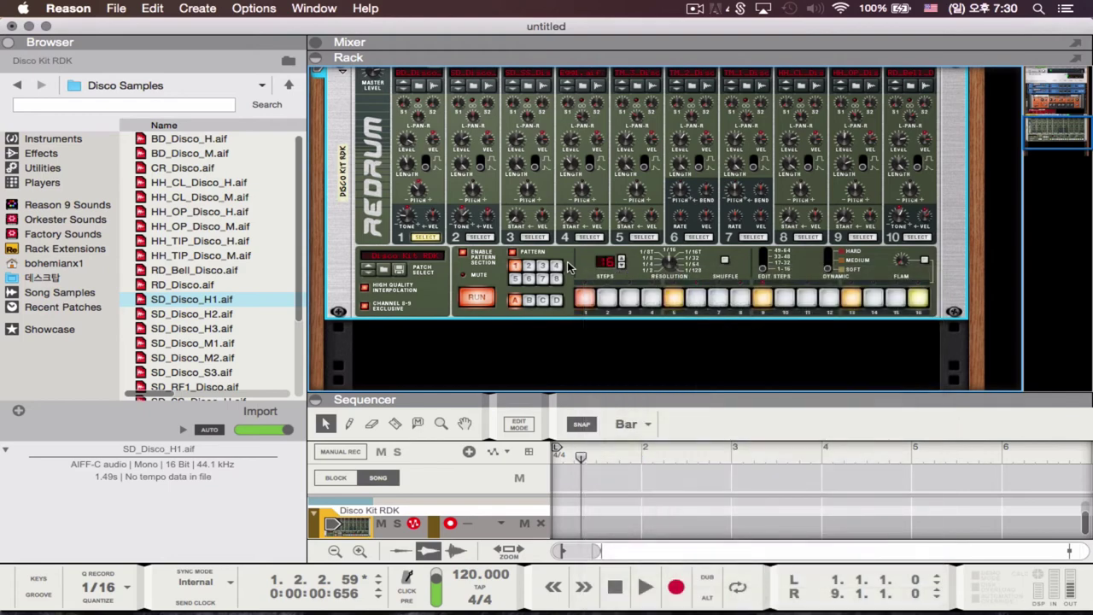
pyautogui.rightClick(585, 300)
pyautogui.scroll(-10, 679, 570)
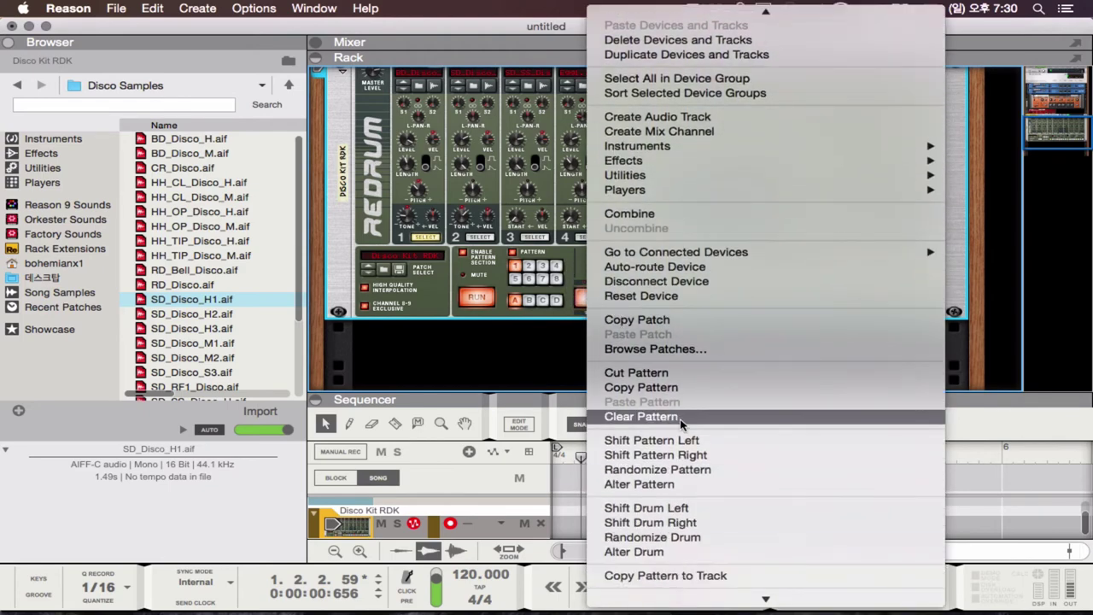
pyautogui.click(683, 387)
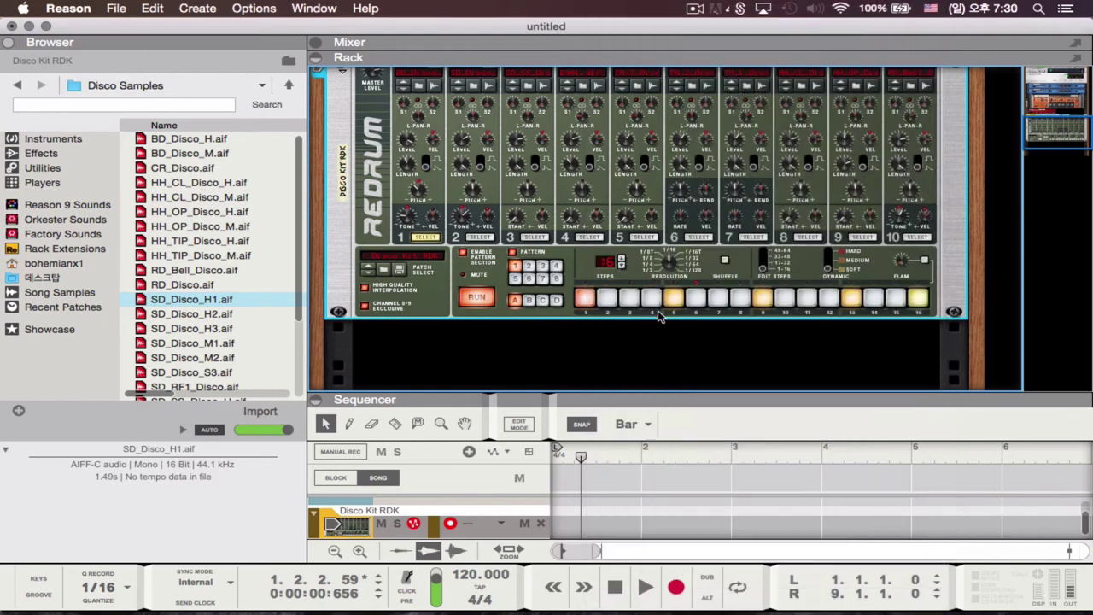
# Step: Switch Redrum to pattern 2 of bank A and paste the copied pattern into it
pyautogui.click(483, 237)
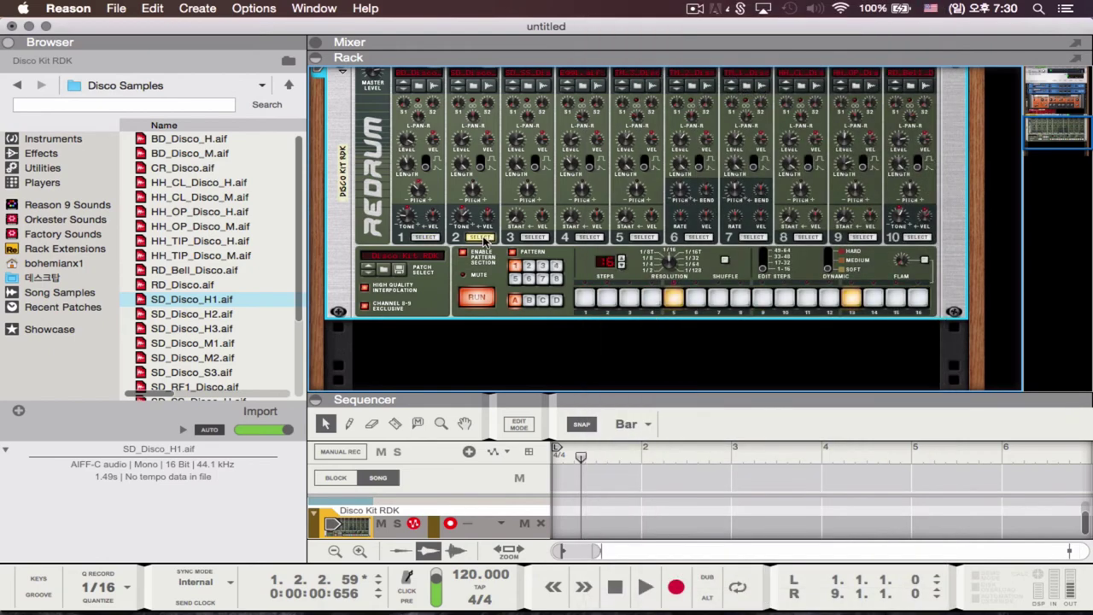
pyautogui.click(437, 237)
pyautogui.click(531, 266)
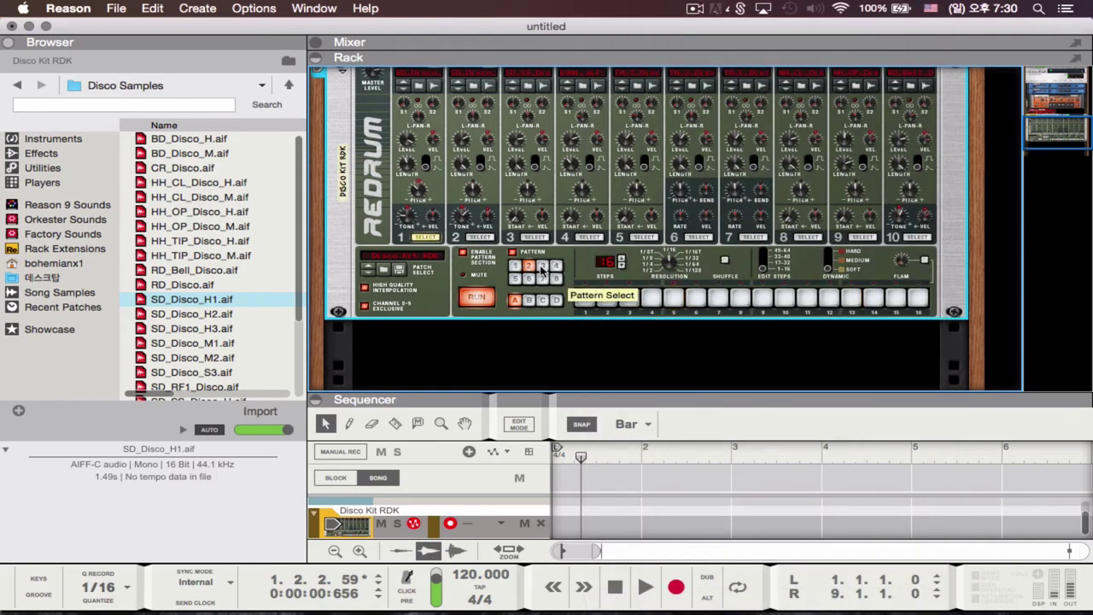
pyautogui.rightClick(594, 276)
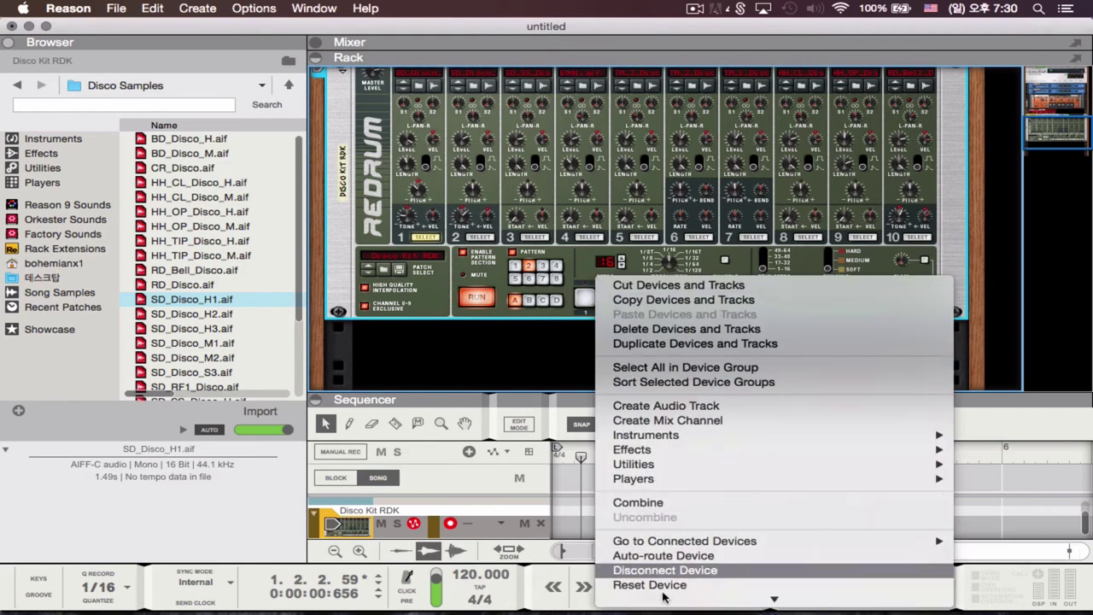
pyautogui.moveTo(670, 607)
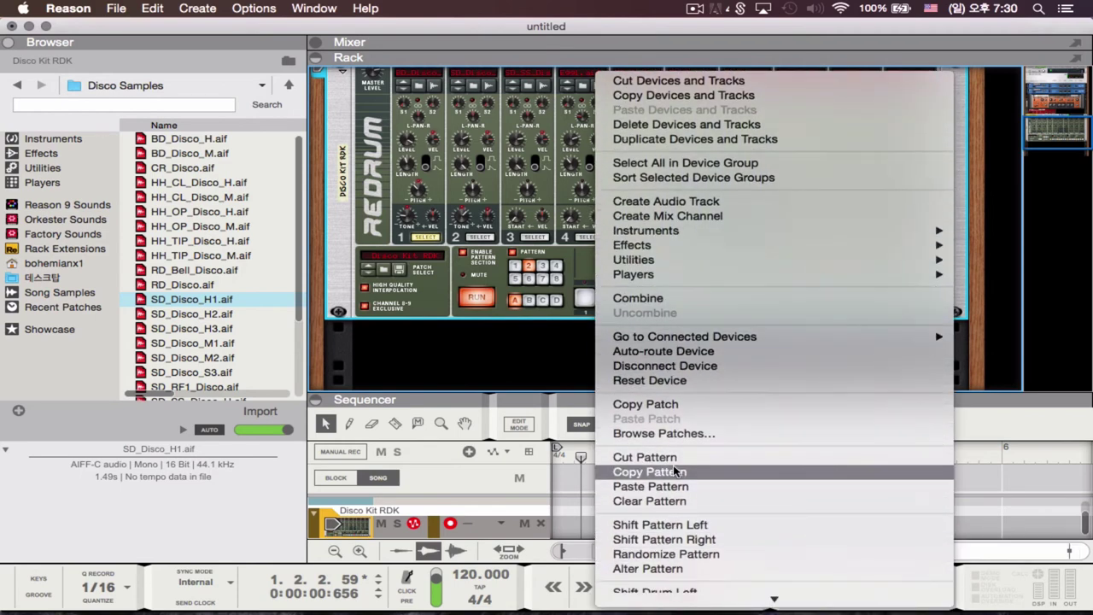
pyautogui.click(678, 486)
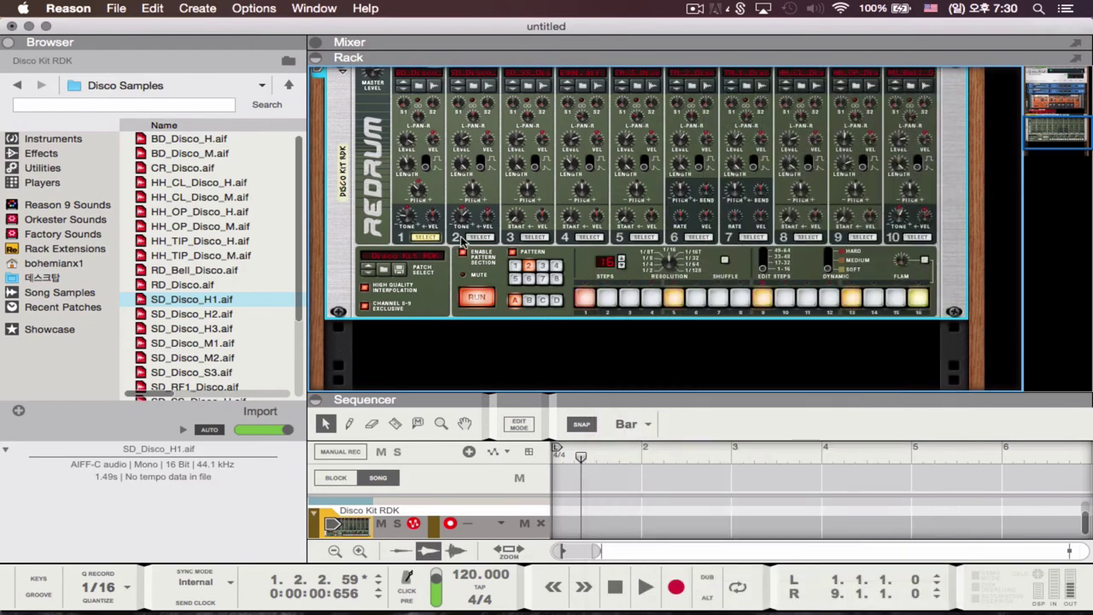
# Step: Compare patterns 1 and 2, and remove channel 2's hits on steps 5 and 13 from pattern 2
pyautogui.click(516, 267)
pyautogui.click(529, 270)
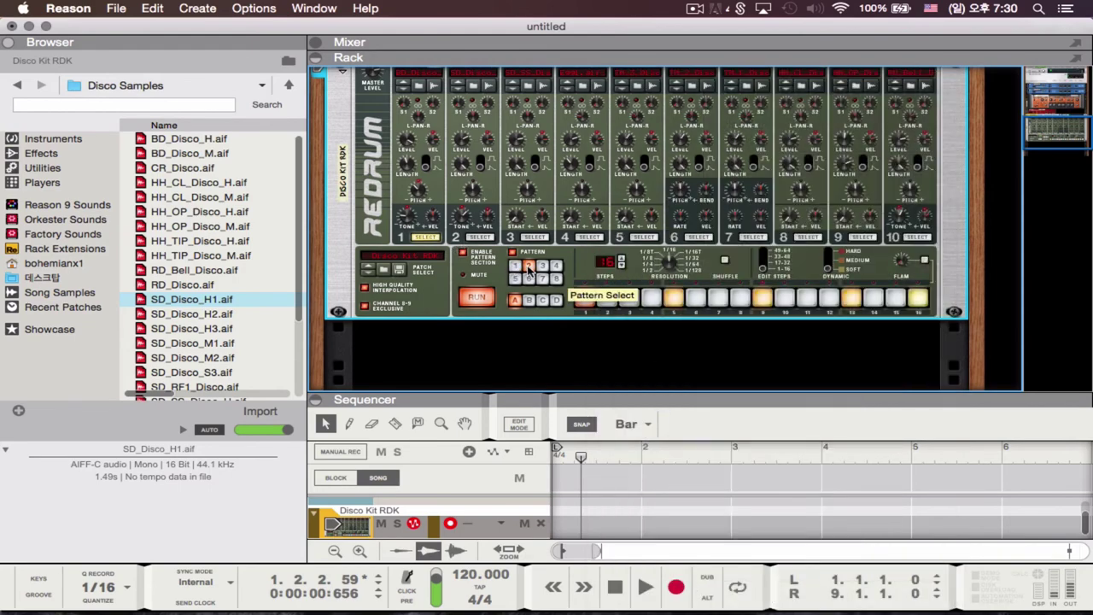
pyautogui.click(515, 267)
pyautogui.click(528, 270)
pyautogui.click(479, 238)
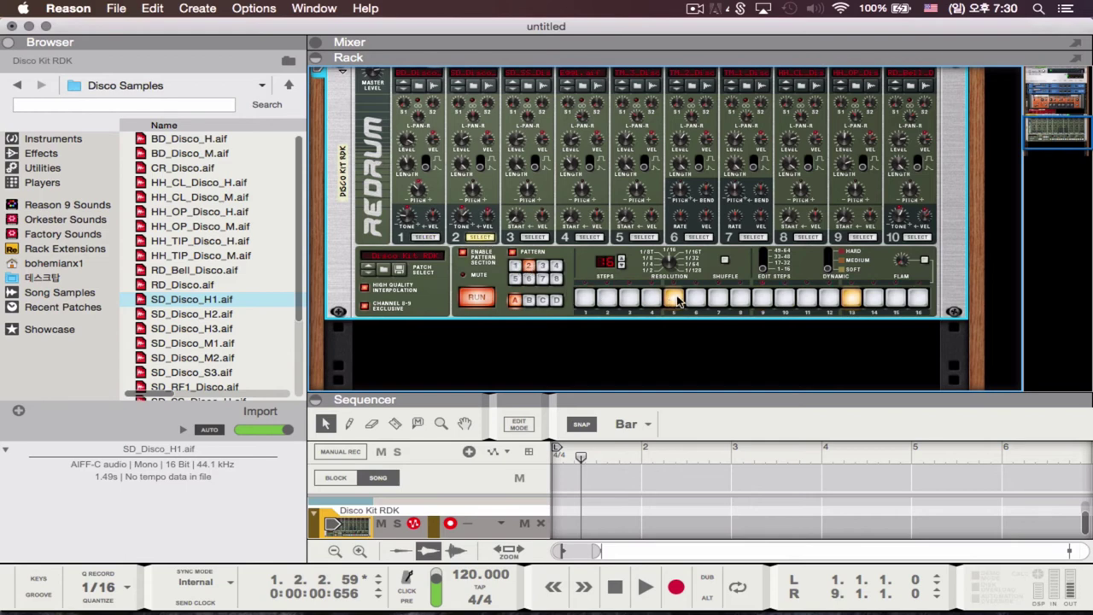
pyautogui.click(673, 298)
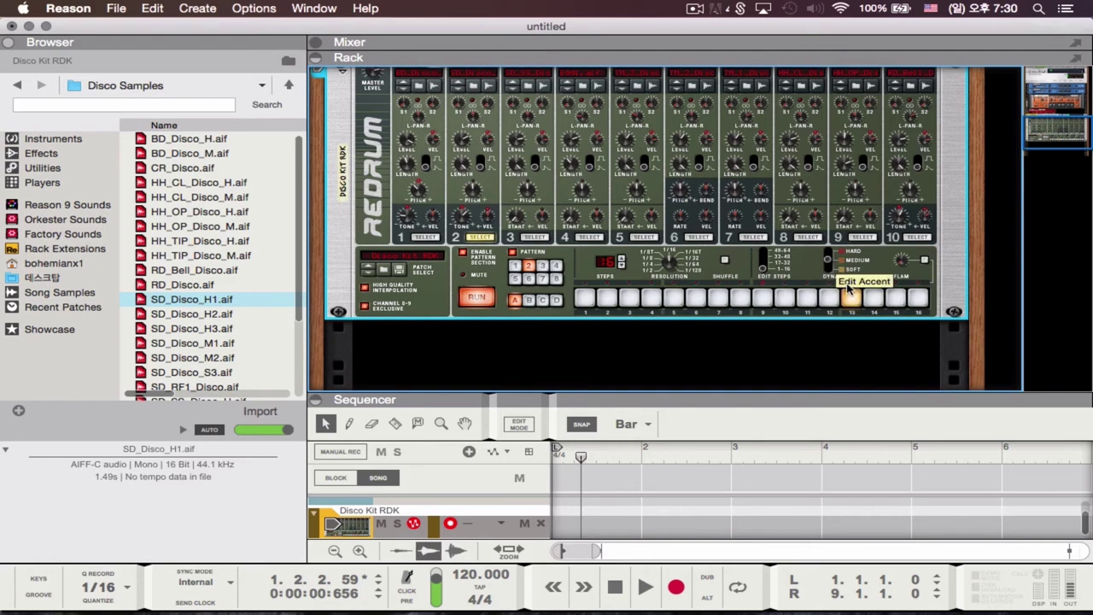
pyautogui.click(849, 295)
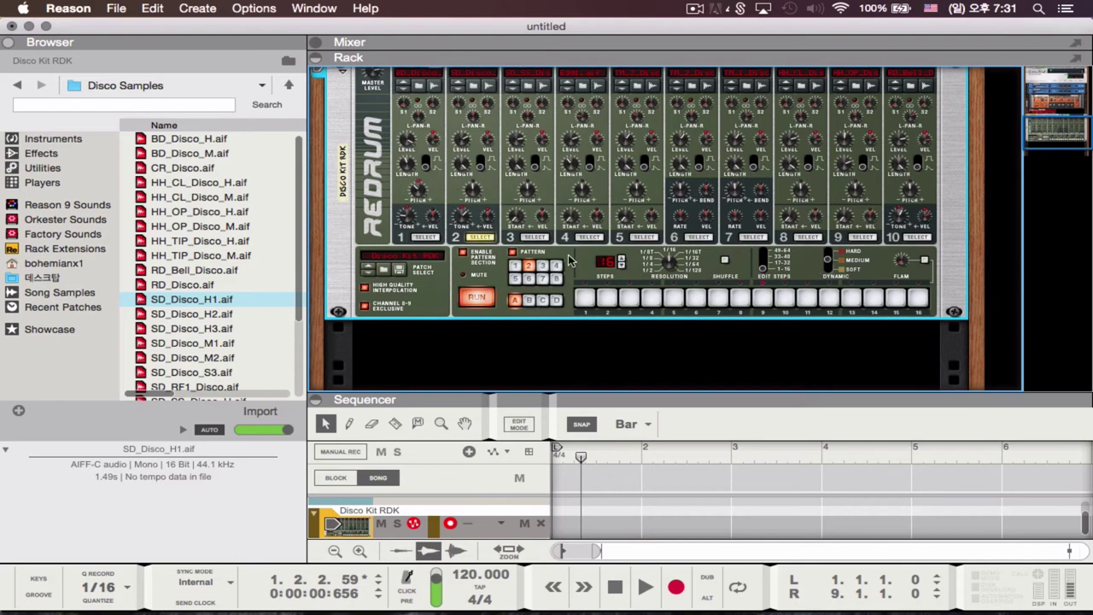
# Step: Switch Redrum back to pattern 1 and play it briefly
pyautogui.click(514, 265)
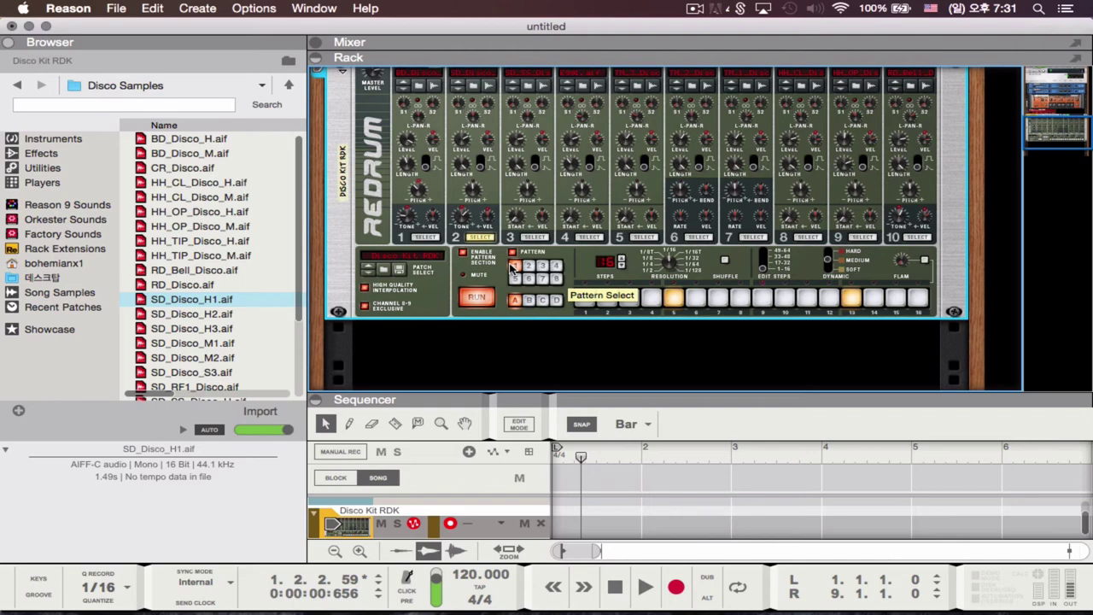
pyautogui.press('space')
pyautogui.press('space')
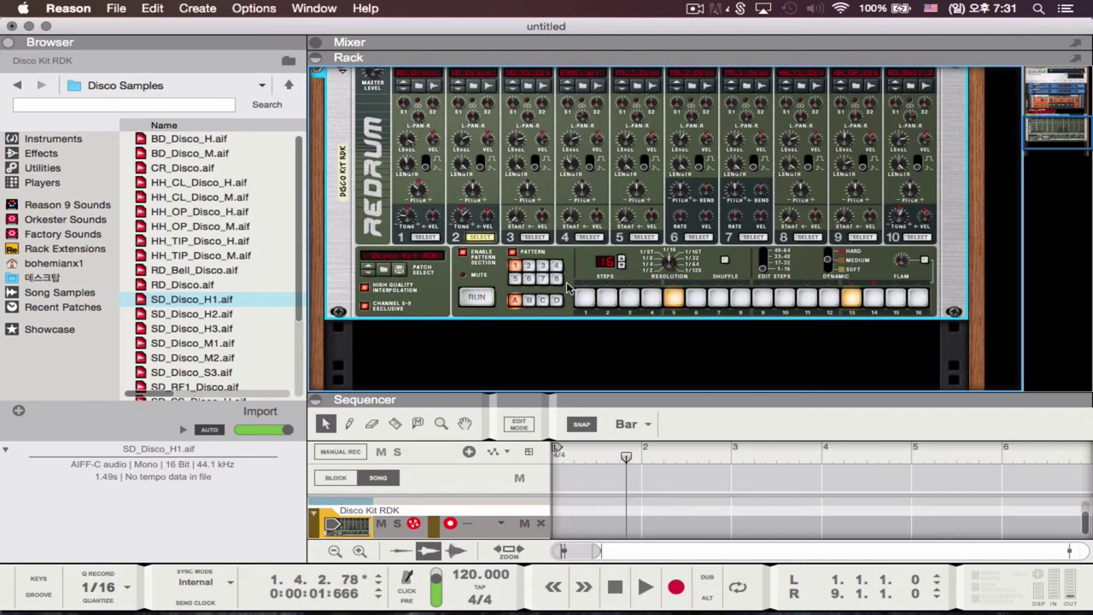
# Step: Enlarge the sequencer area to give the Disco Kit RDK track more room, keeping Redrum's pattern controls in view
pyautogui.scroll(-3, 605, 307)
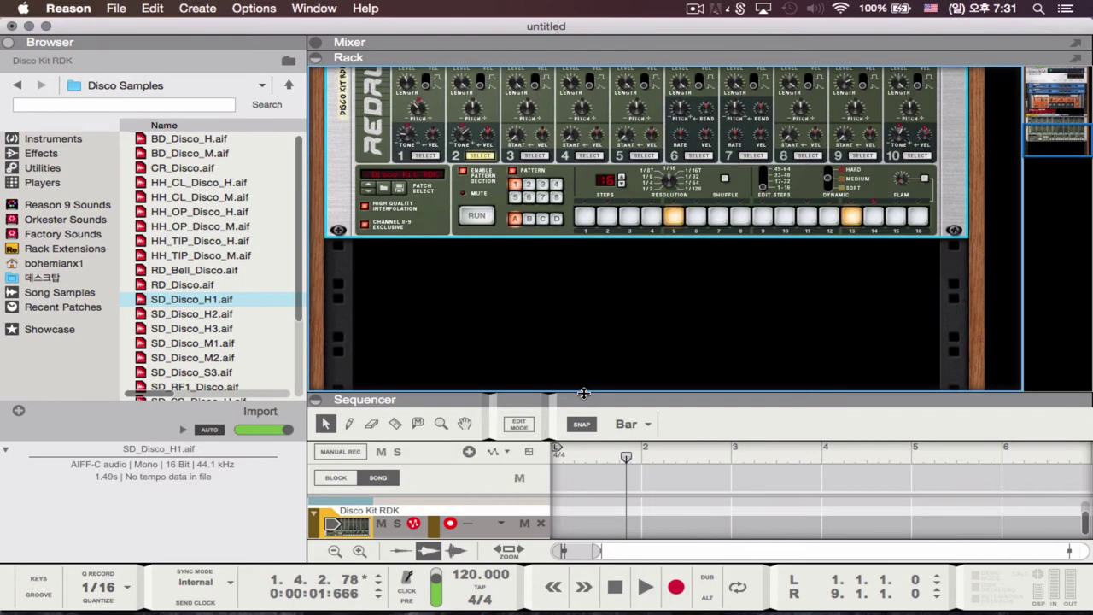
pyautogui.moveTo(578, 389); pyautogui.dragTo(583, 263)
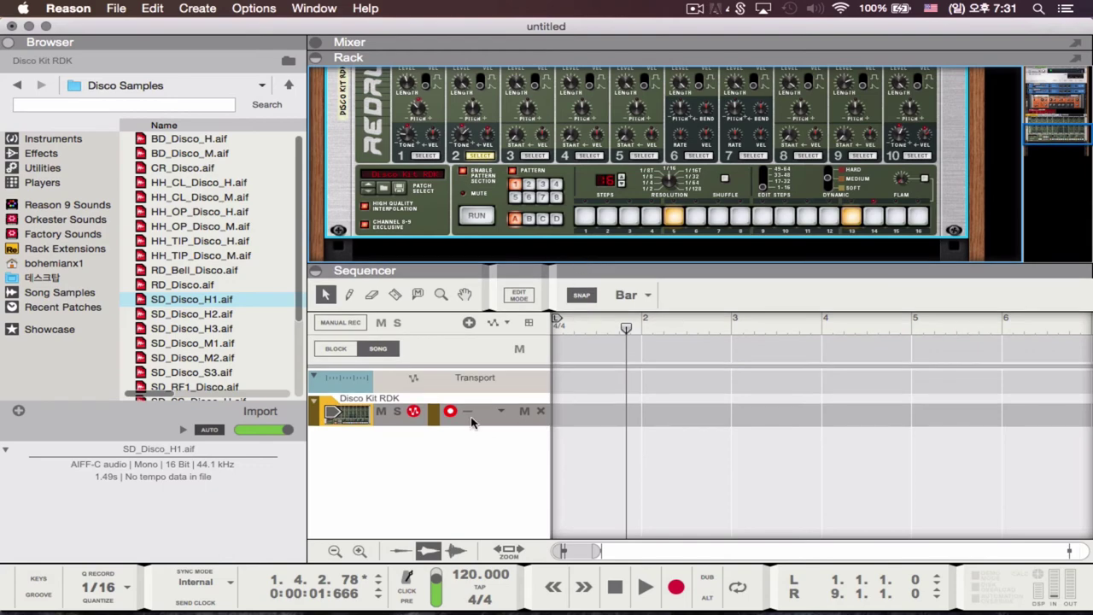
pyautogui.click(410, 417)
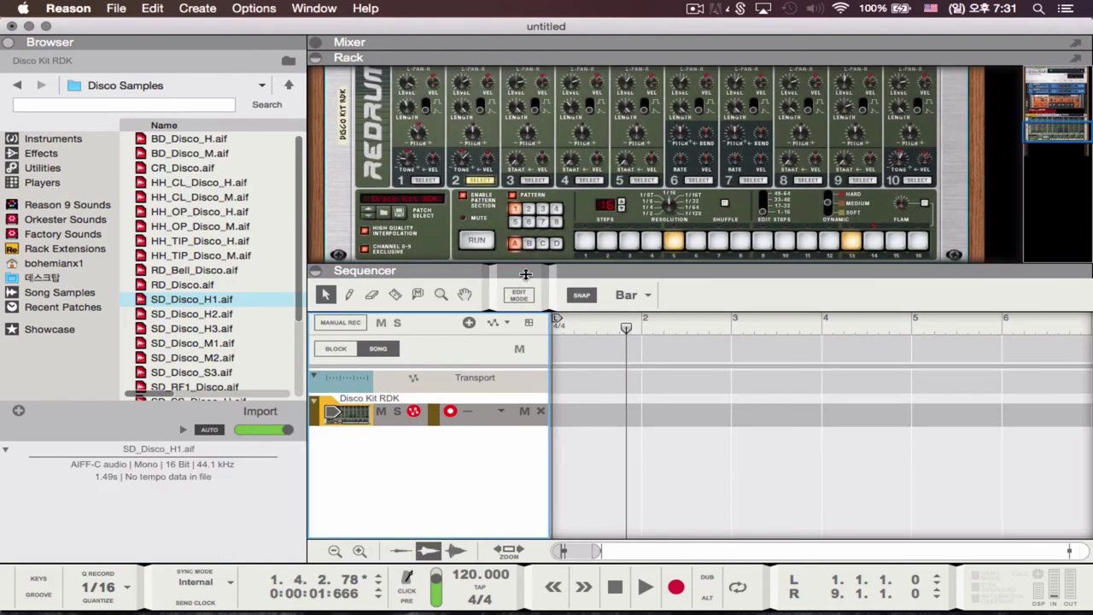
pyautogui.moveTo(529, 270); pyautogui.dragTo(531, 311)
pyautogui.click(349, 336)
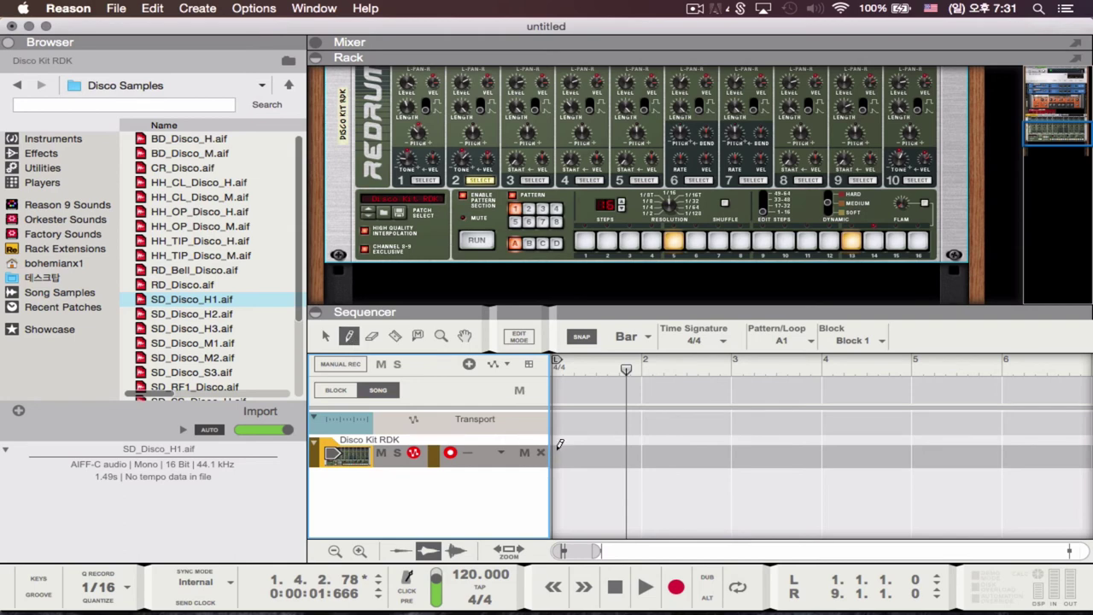
pyautogui.moveTo(558, 446)
pyautogui.mouseDown()
pyautogui.moveTo(643, 440)
pyautogui.moveTo(633, 452)
pyautogui.mouseUp()
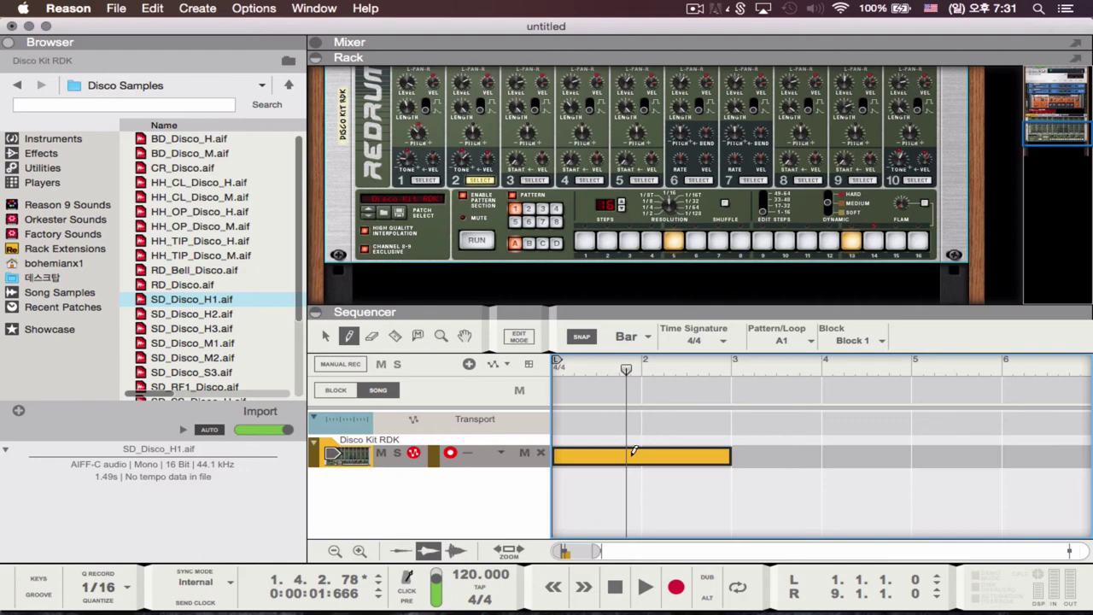
pyautogui.press('q')
pyautogui.click(619, 457)
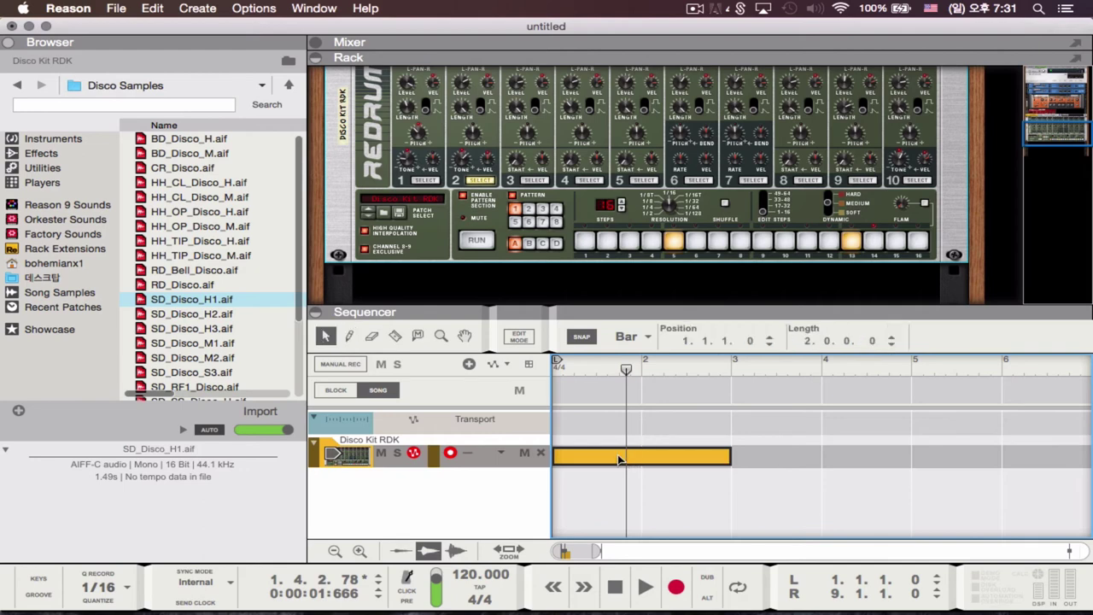
pyautogui.press('Delete')
# Step: Add a Pattern Select automation lane to the Disco Kit RDK track and draw an A1 pattern clip covering bars 1 to 3
pyautogui.click(527, 365)
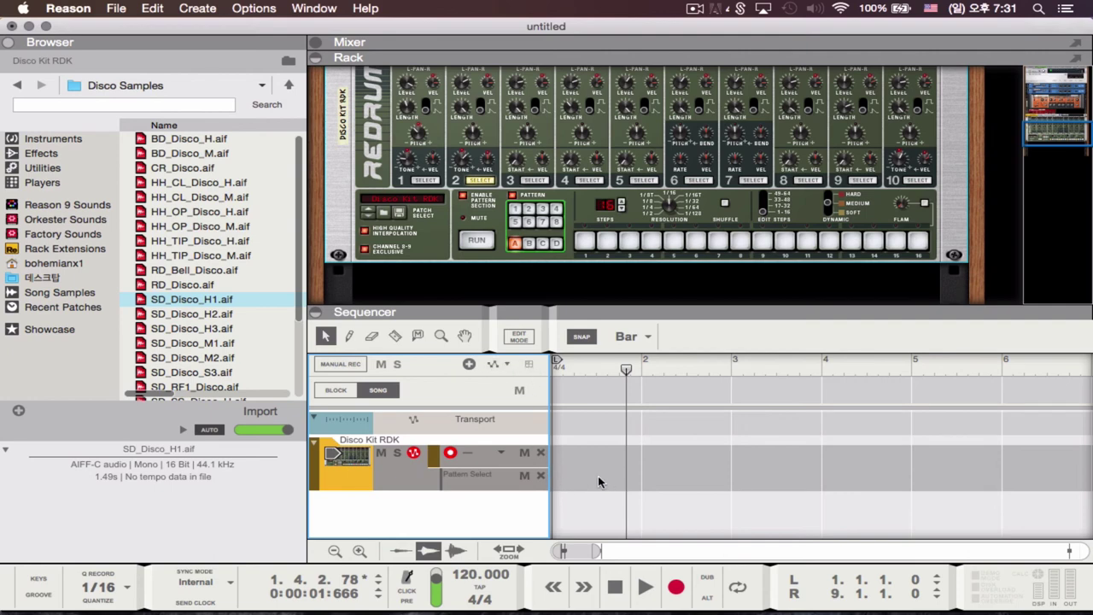
pyautogui.click(349, 335)
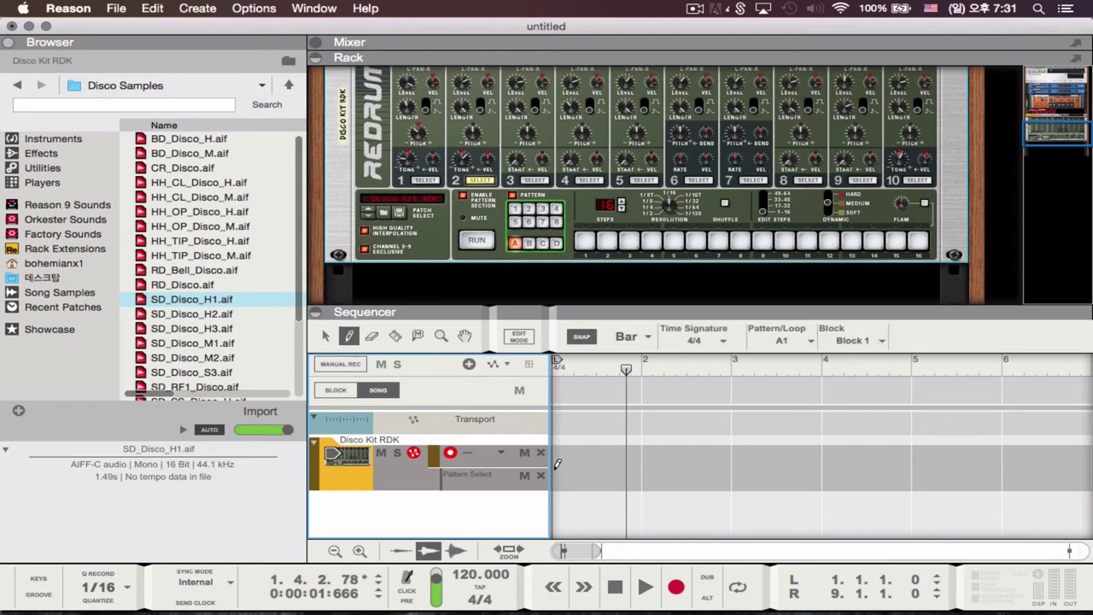
pyautogui.moveTo(556, 469); pyautogui.dragTo(644, 465)
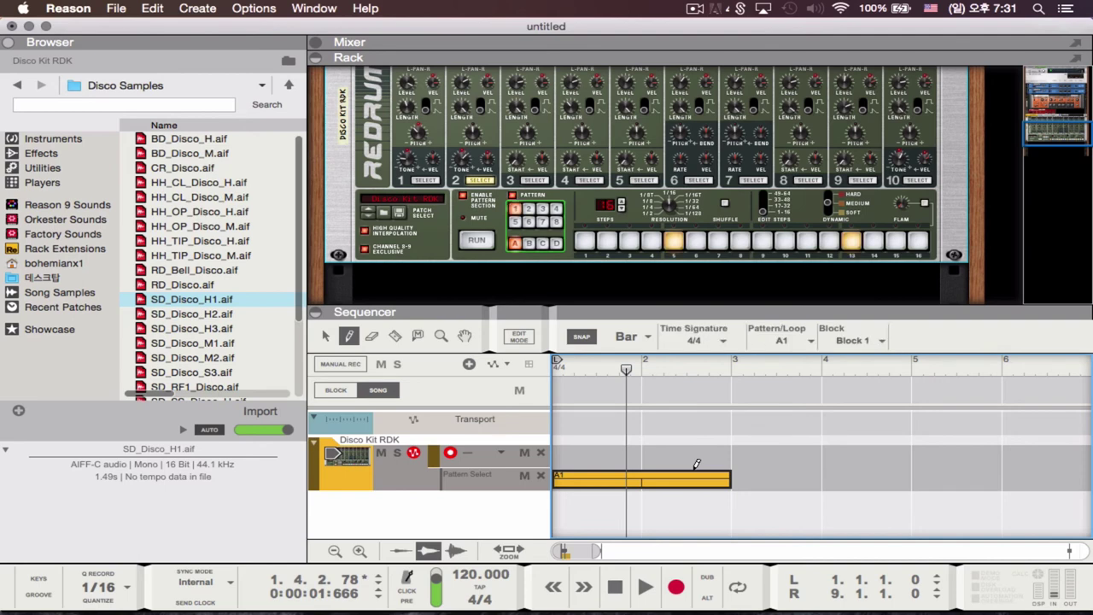
pyautogui.press('q')
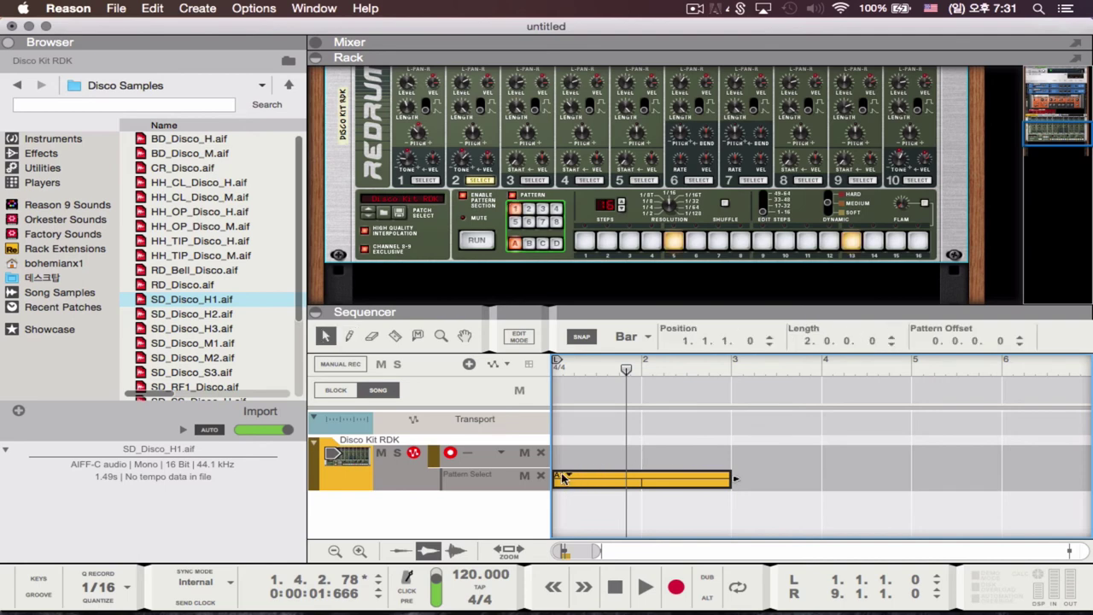
pyautogui.click(513, 243)
pyautogui.moveTo(734, 480); pyautogui.dragTo(800, 478)
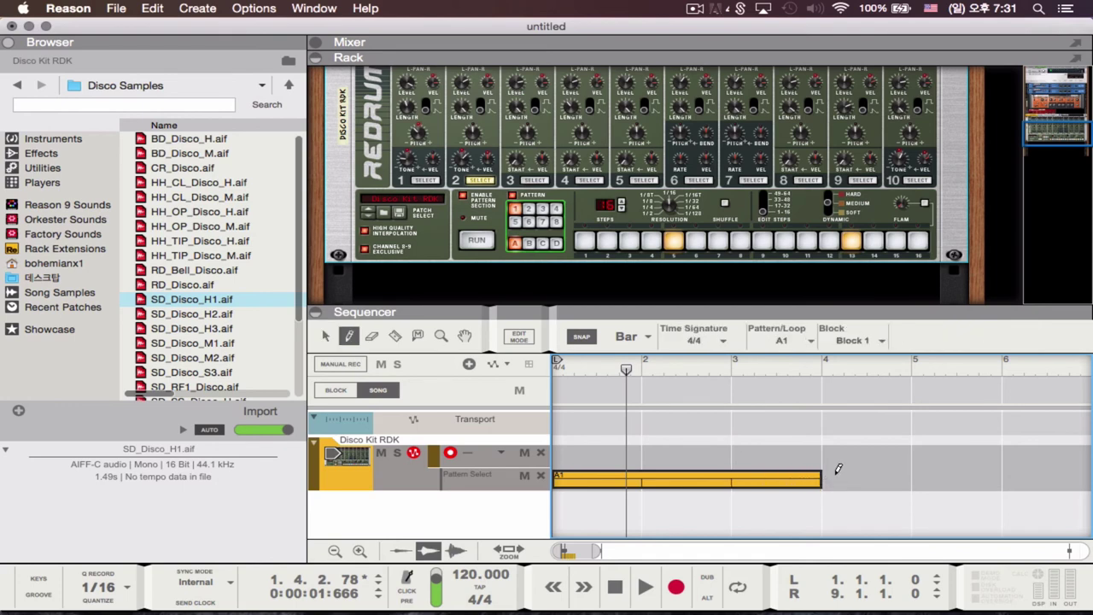
# Step: Draw a one-bar pattern clip in bar 4 of the Pattern Select lane and assign it Pattern/Loop 2 of bank A
pyautogui.keyDown('super'); pyautogui.click(835, 471); pyautogui.keyUp('super')
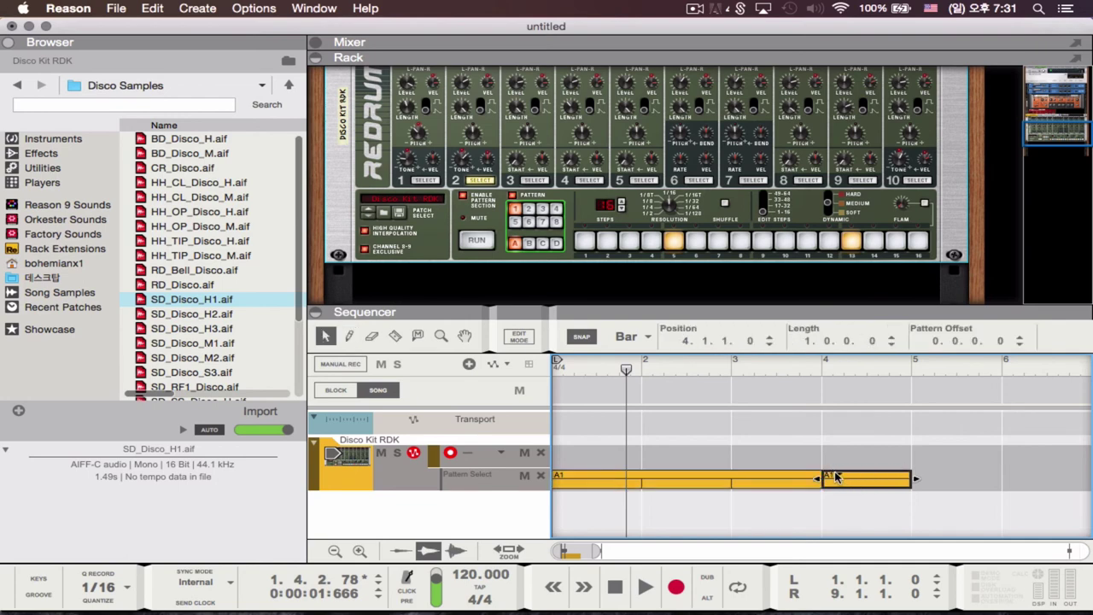
pyautogui.click(837, 475)
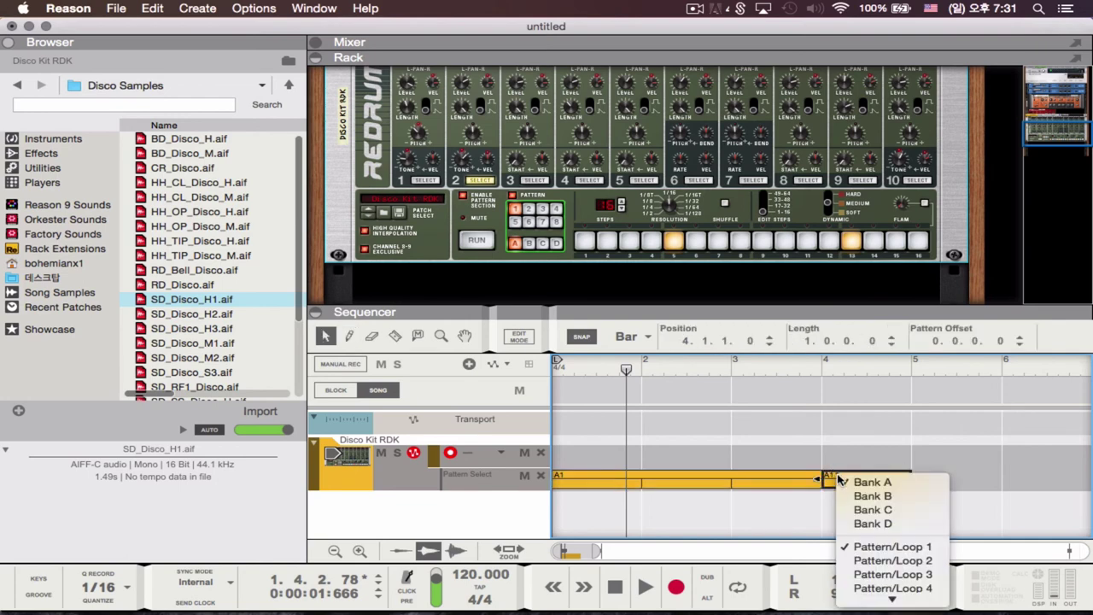
pyautogui.click(881, 560)
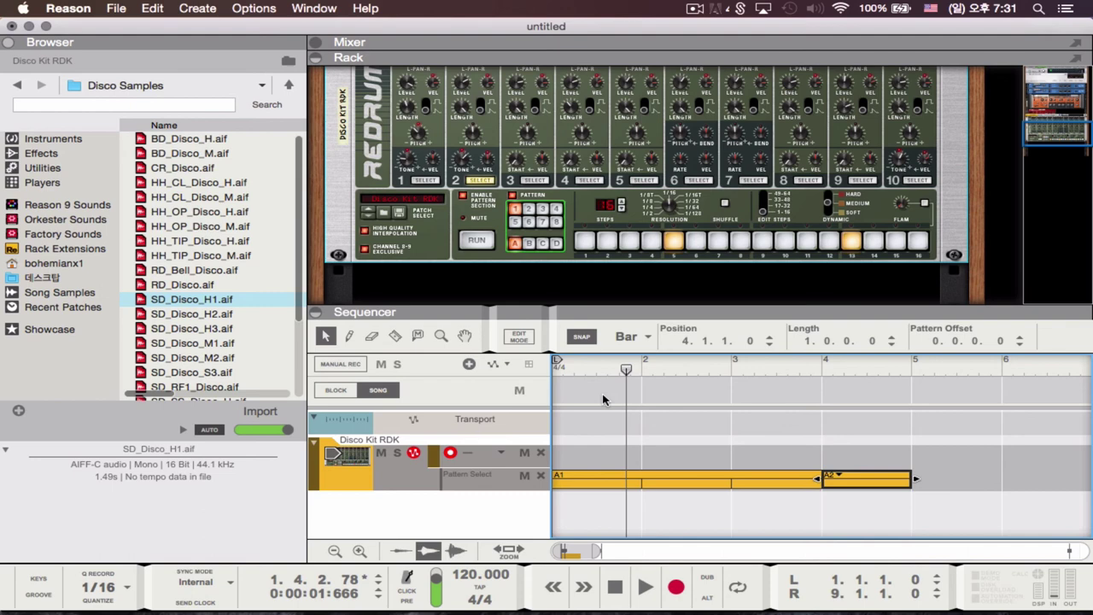
# Step: Play the four-bar pattern arrangement from the beginning of the song and stop after the A2 clip
pyautogui.click(617, 586)
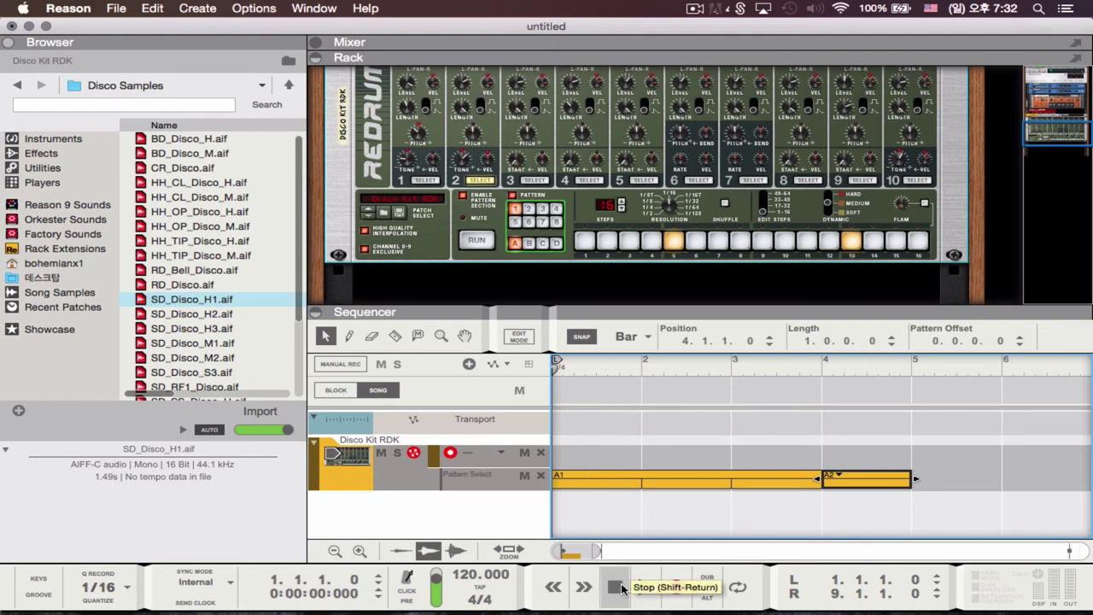
pyautogui.press('space')
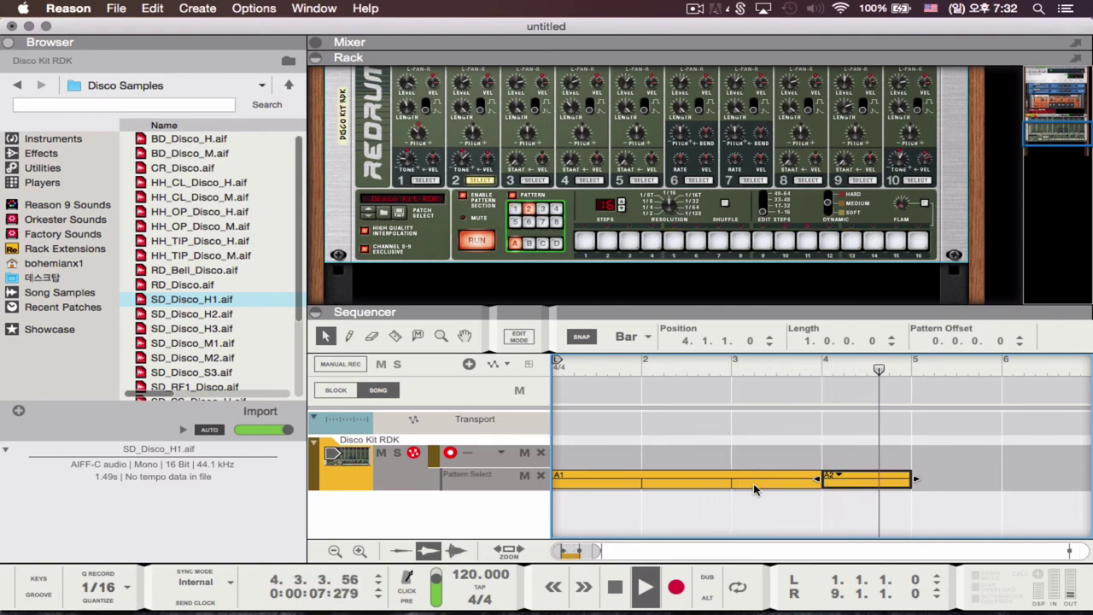
pyautogui.press('space')
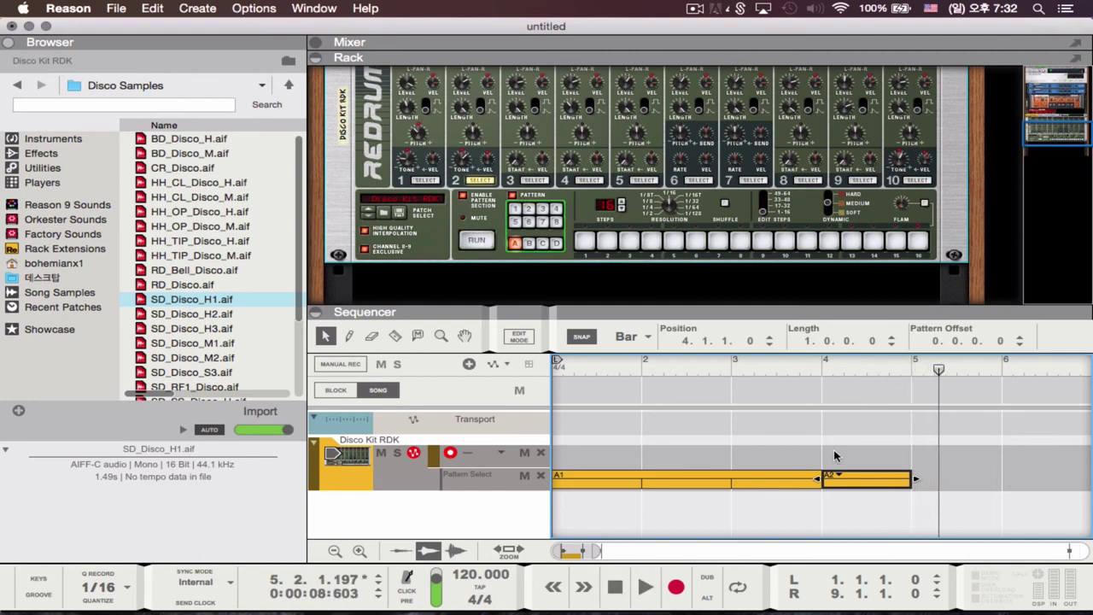
# Step: Move the right locator to the start of bar 5 and turn on looping for the four-bar pattern section
pyautogui.scroll(-5, 833, 449)
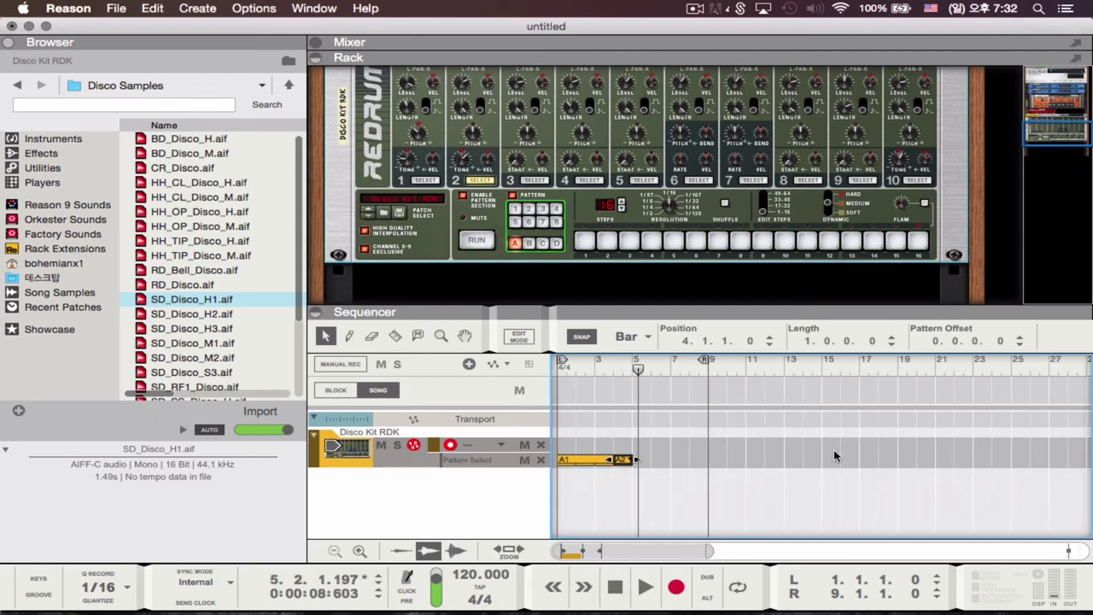
pyautogui.click(709, 362)
pyautogui.moveTo(708, 363); pyautogui.dragTo(635, 357)
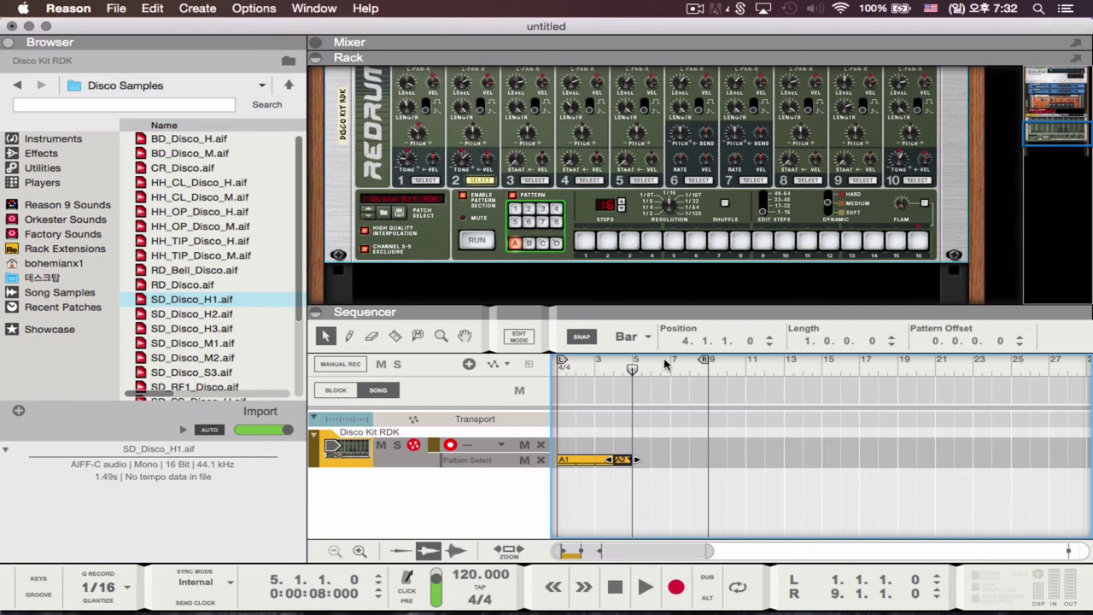
pyautogui.moveTo(702, 359); pyautogui.dragTo(630, 360)
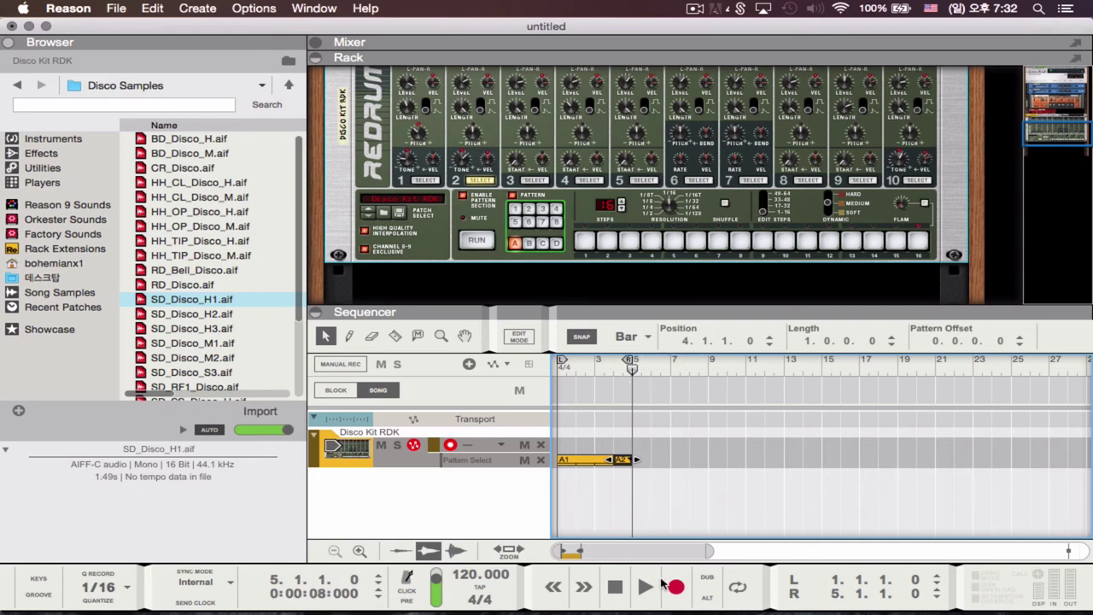
pyautogui.click(738, 587)
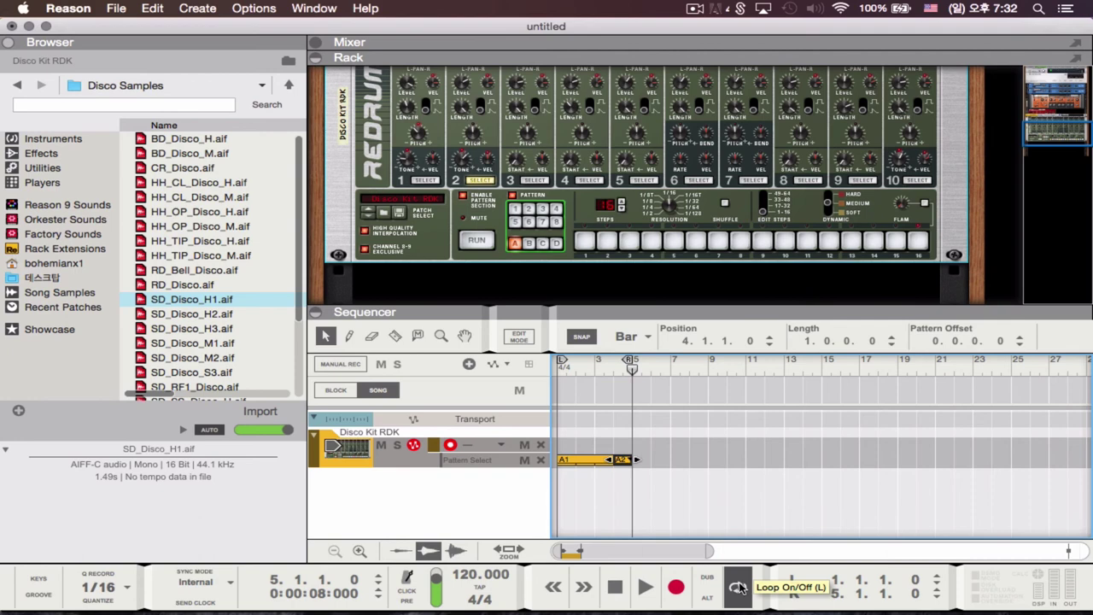
# Step: Play the looped section from the song start, stop playback, and reduce the height of the sequencer area
pyautogui.click(616, 585)
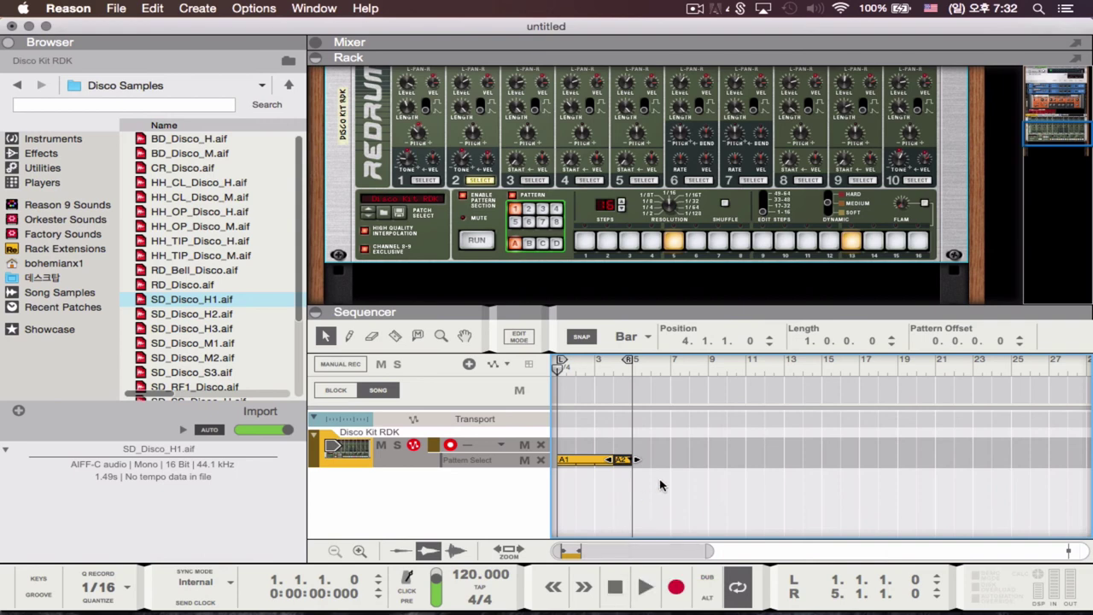
pyautogui.press('space')
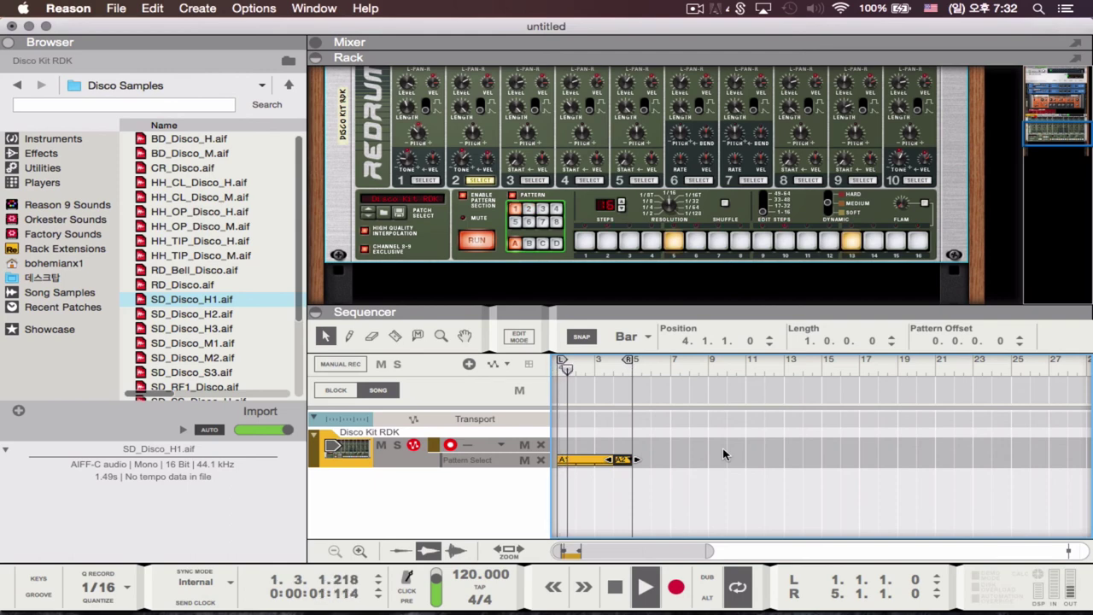
pyautogui.press('space')
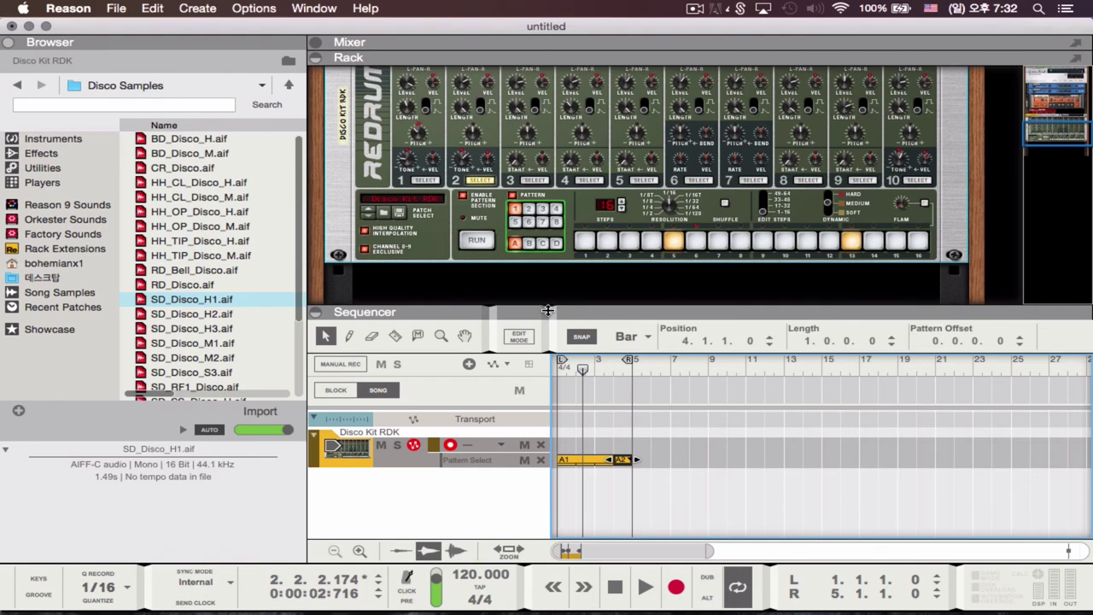
pyautogui.moveTo(547, 310); pyautogui.dragTo(547, 347)
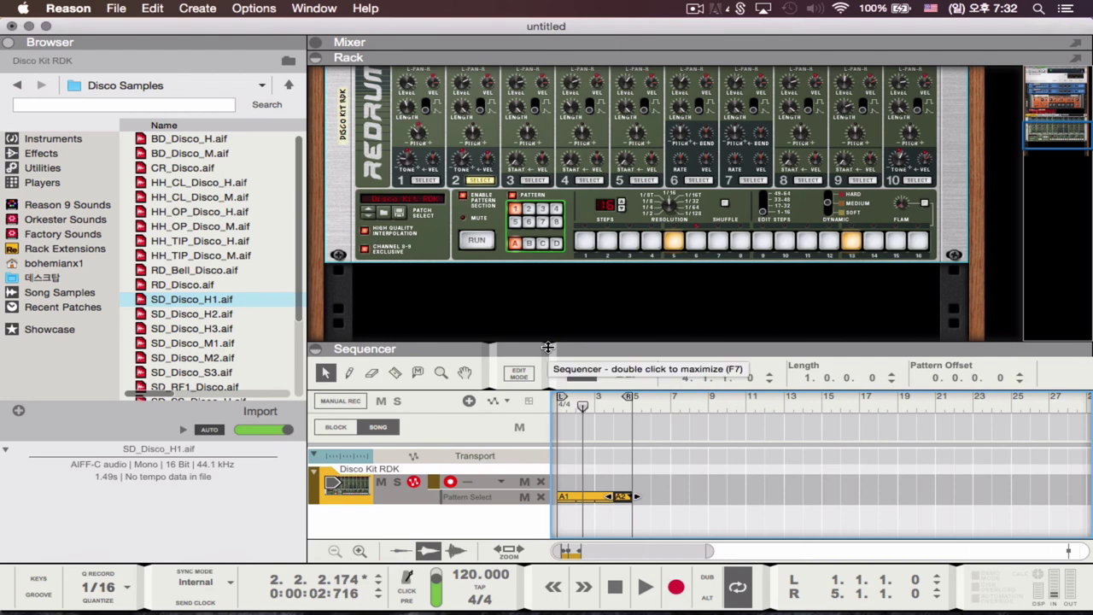